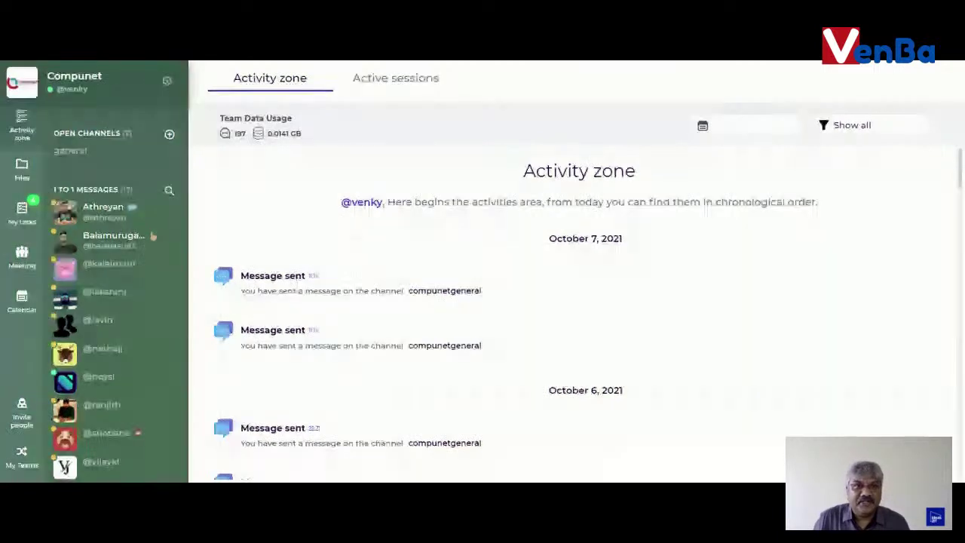
Step: Open the 1-to-1 chat of the contact marked with the pointing-hand Available status and start a video meeting with them
left_click(111, 246)
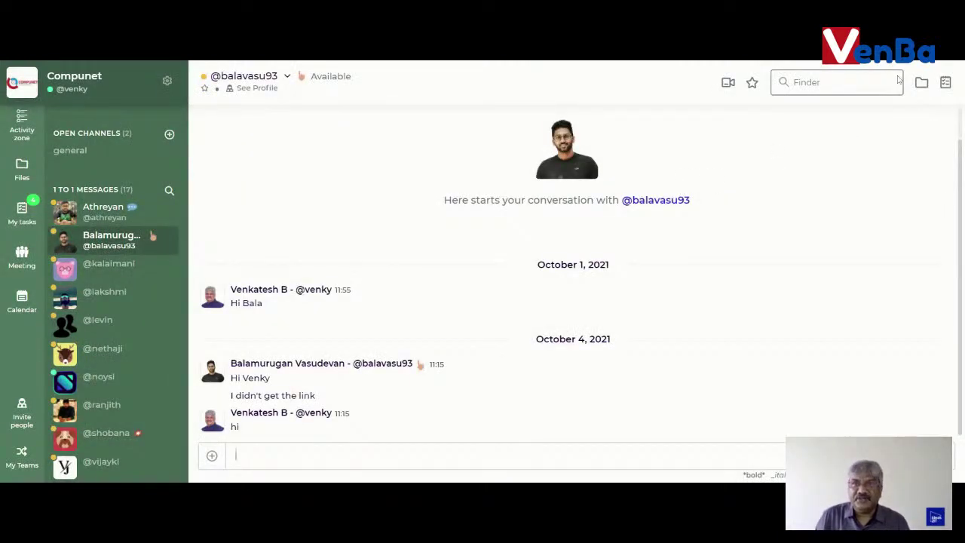
left_click(726, 83)
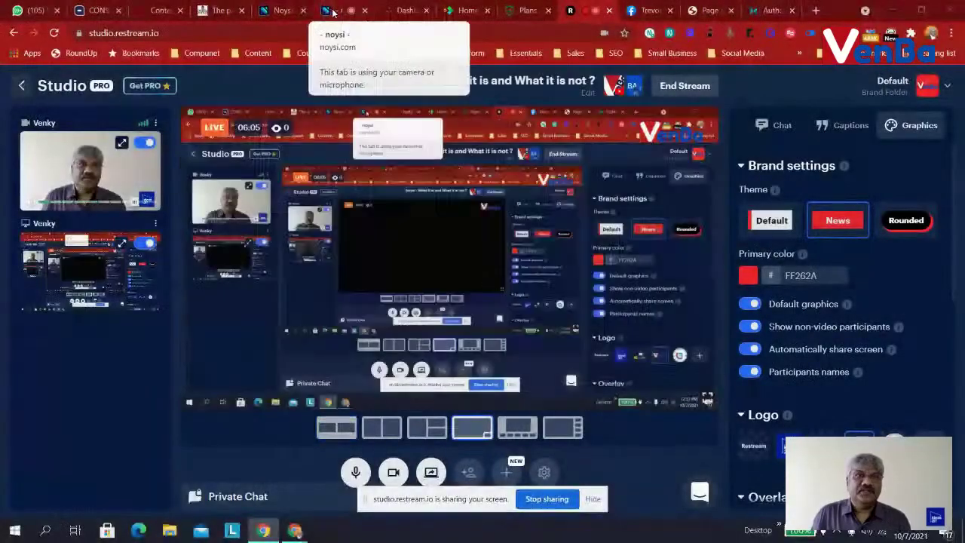
left_click(290, 11)
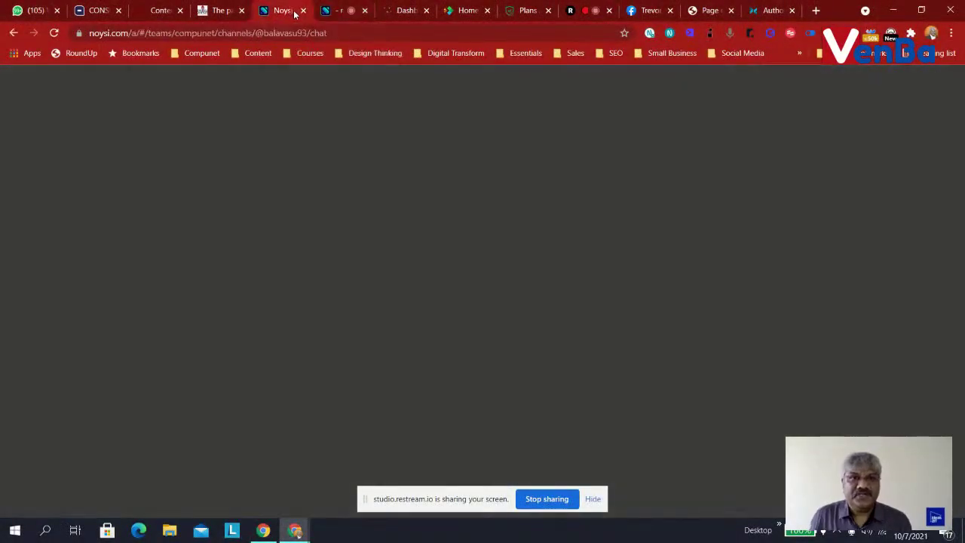
key("ctrl+Tab")
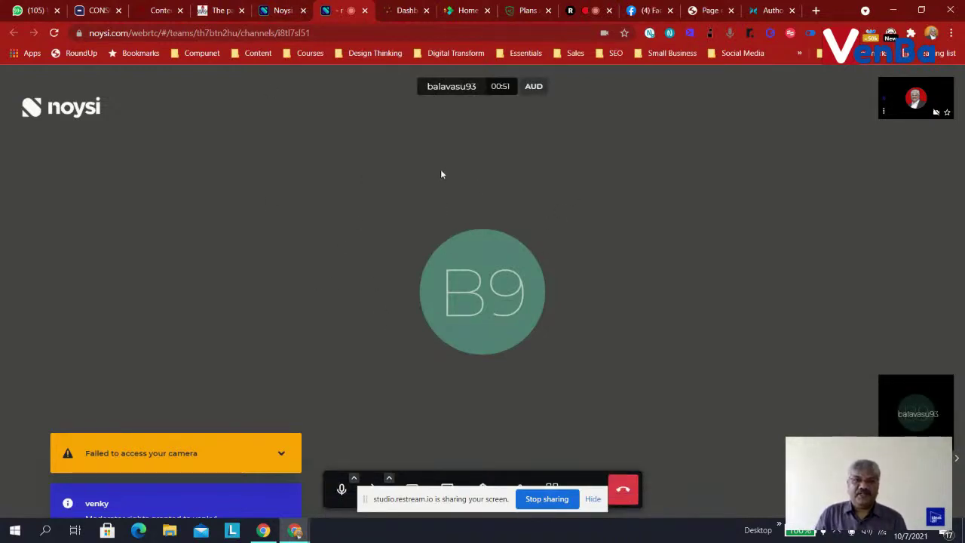
Step: End the current call and start a new video meeting from the same contact's chat
left_click(623, 491)
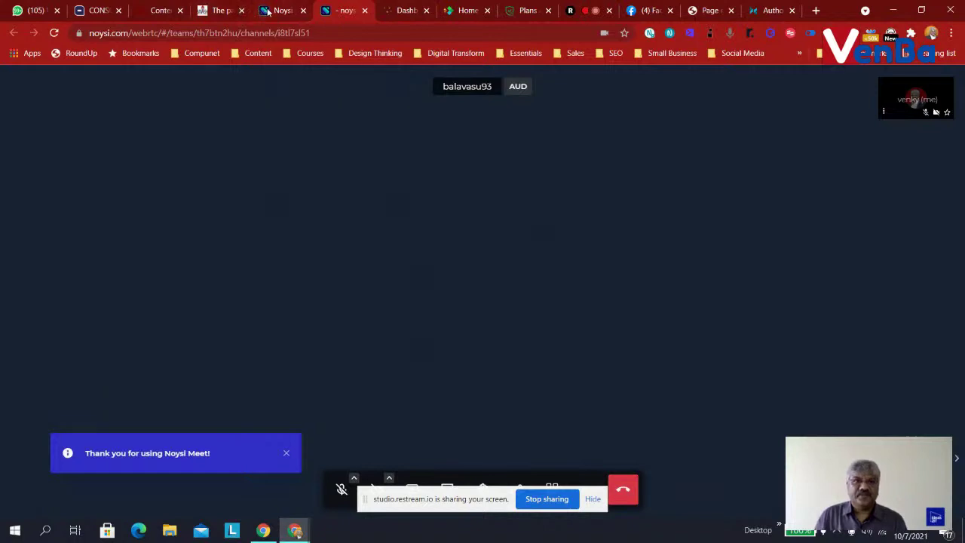
left_click(268, 10)
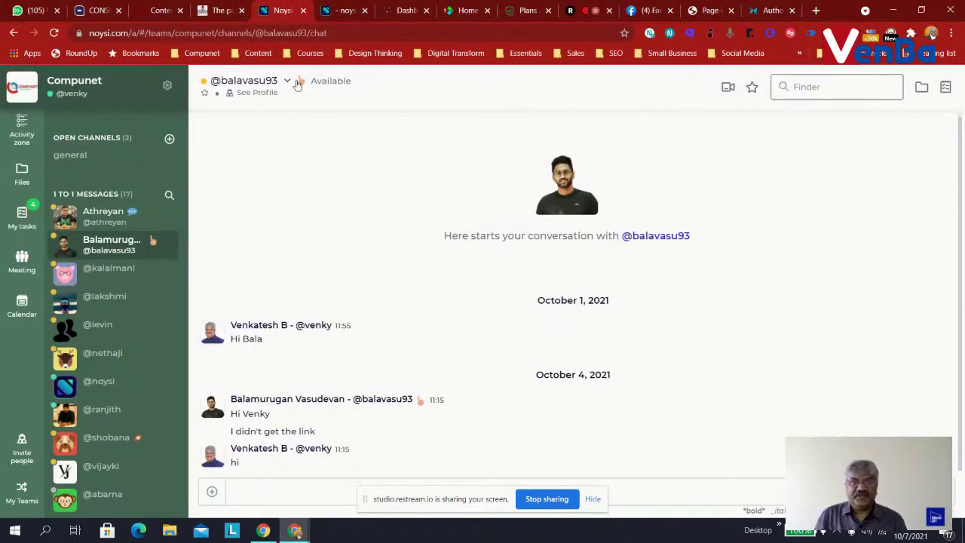
left_click(728, 89)
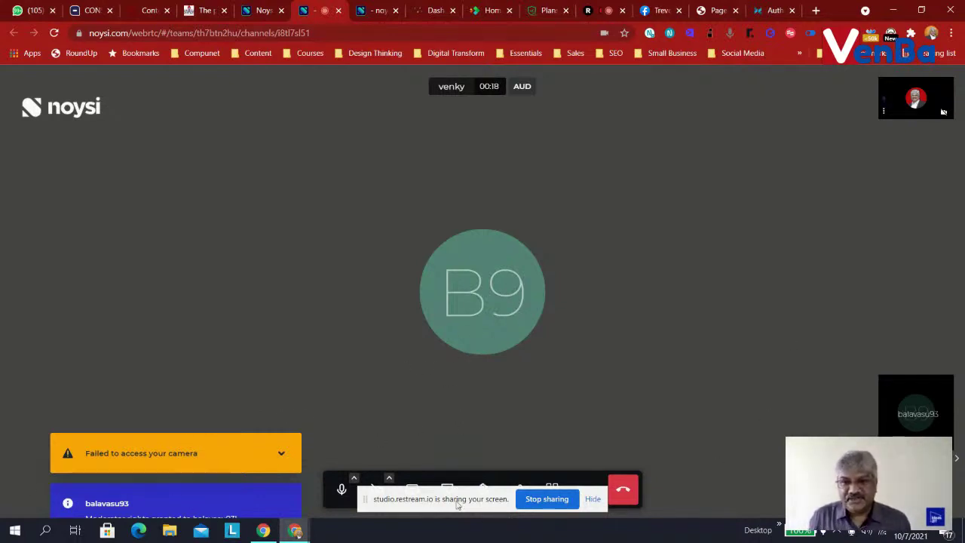
Step: Move the screen-sharing notice off the meeting controls and review the meeting's additional actions
left_click_drag(419, 504, 105, 341)
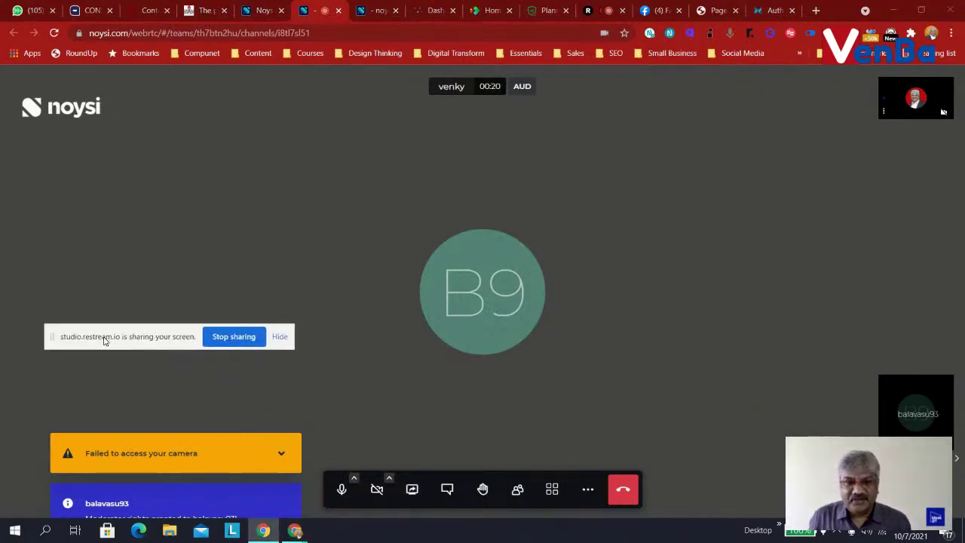
left_click(587, 489)
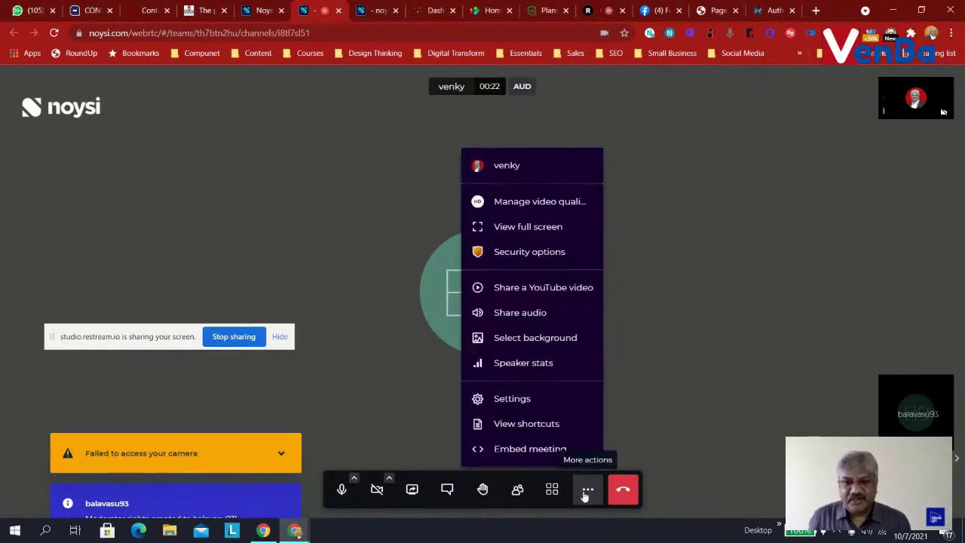
left_click(664, 187)
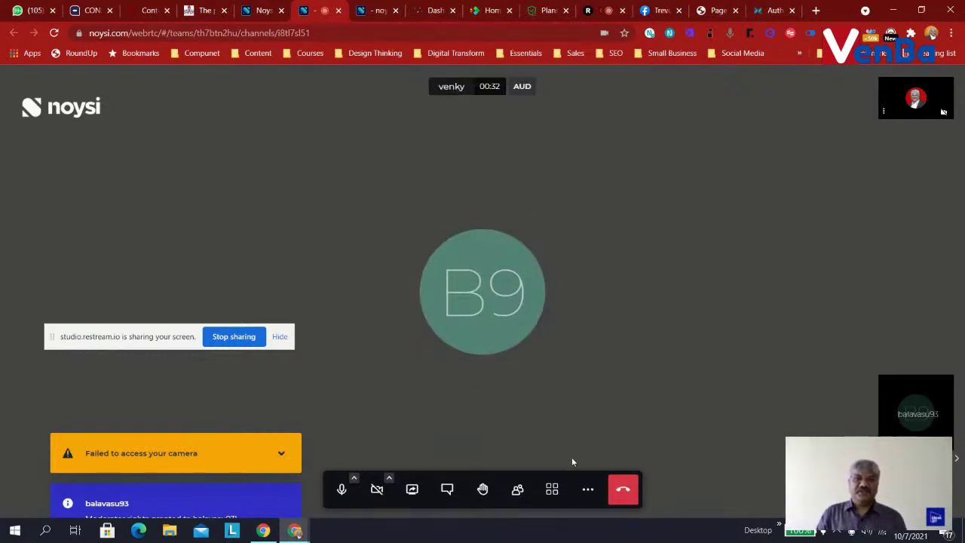
left_click(558, 486)
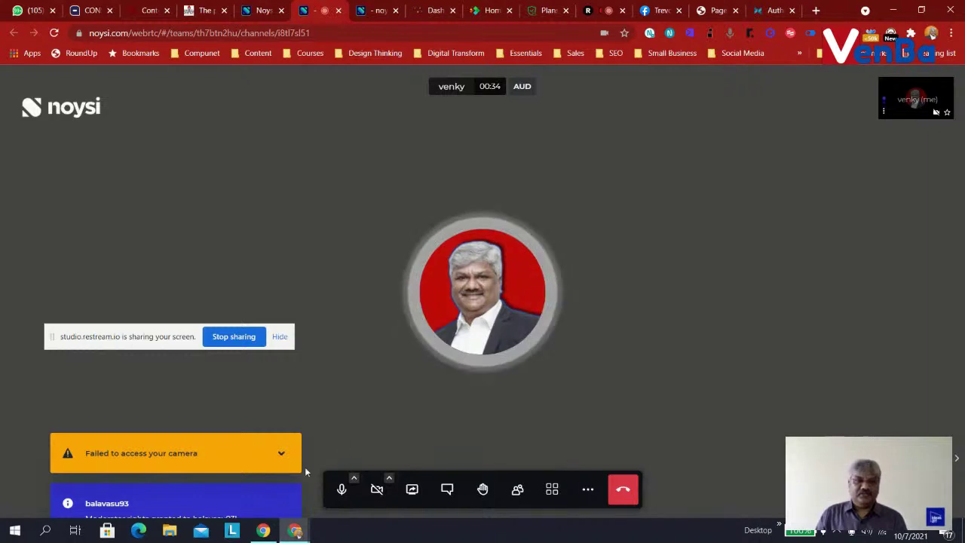
left_click(587, 488)
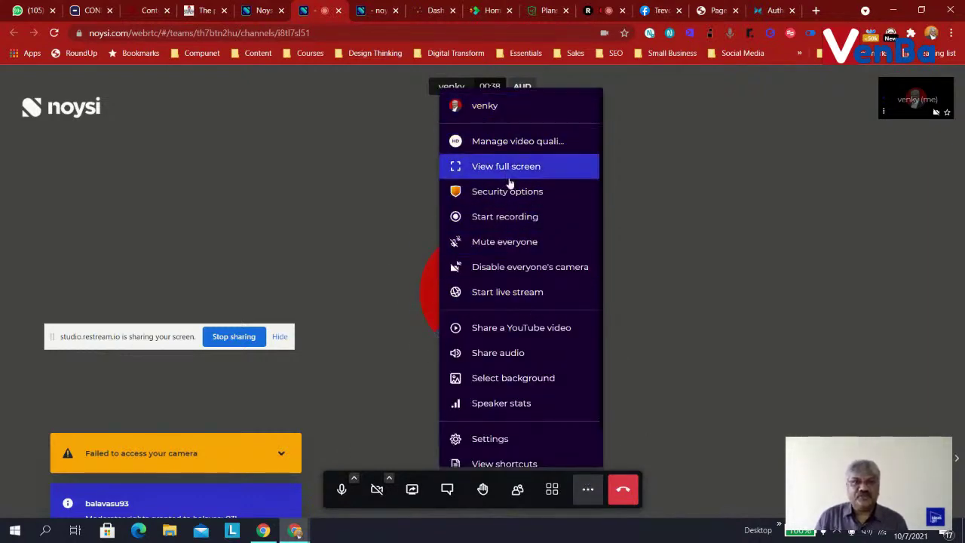
left_click(749, 154)
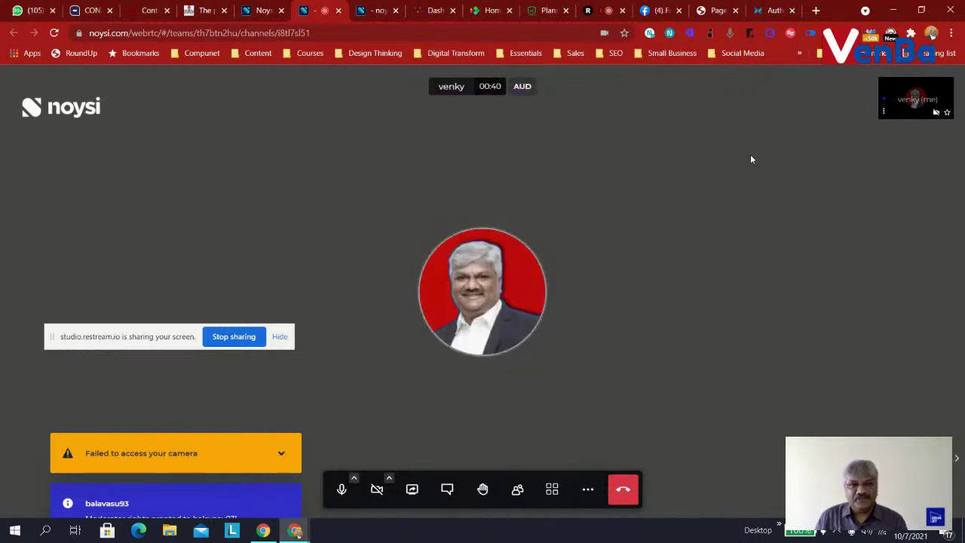
Step: Start recording the meeting and check the live stream option while recording
left_click(587, 488)
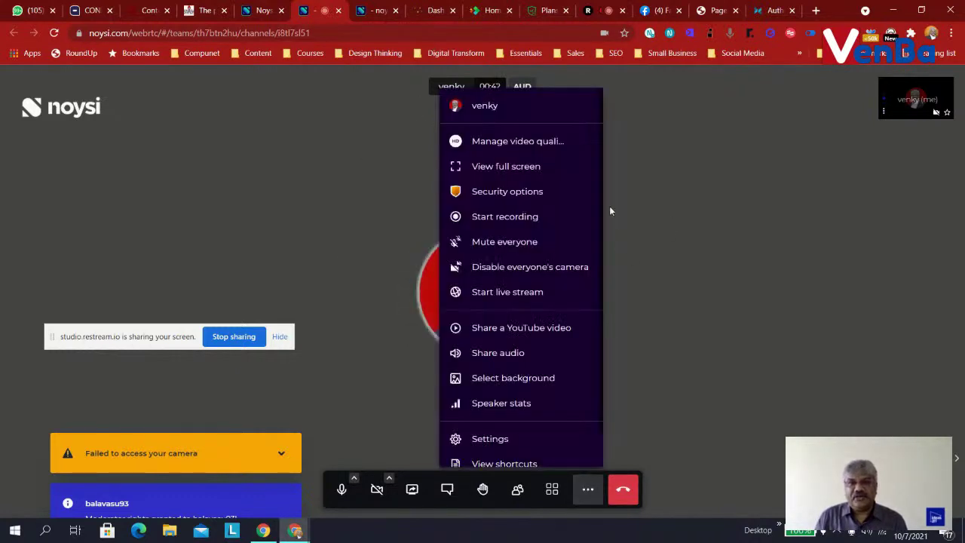
left_click(515, 223)
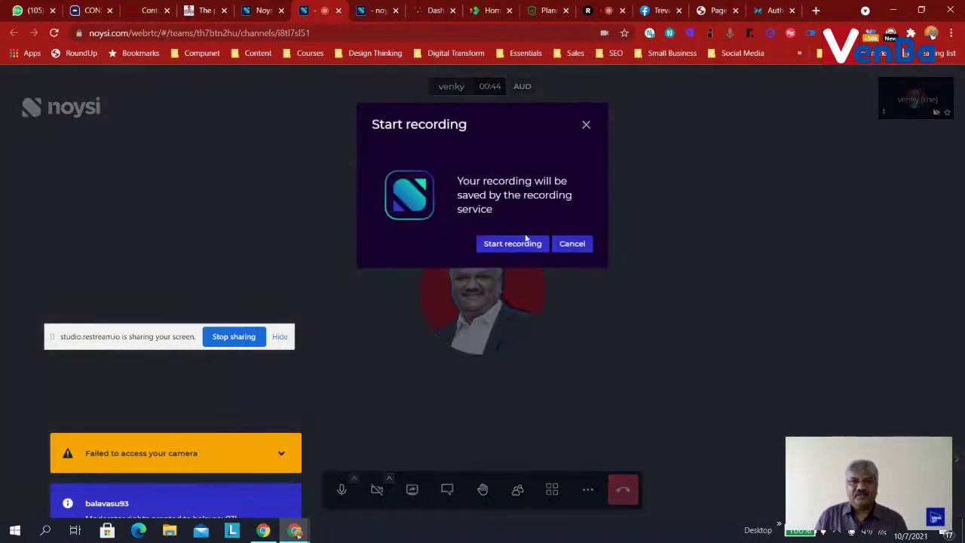
left_click(519, 245)
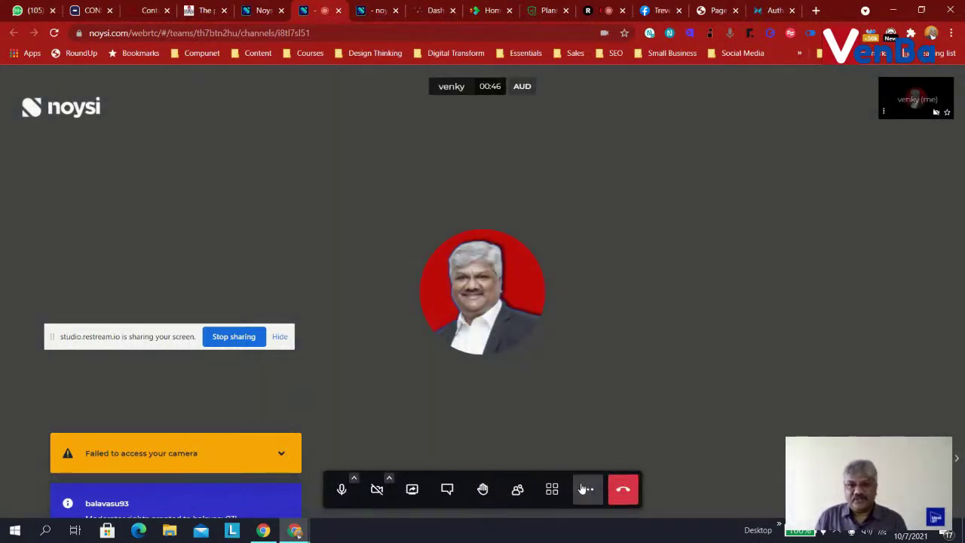
left_click(585, 489)
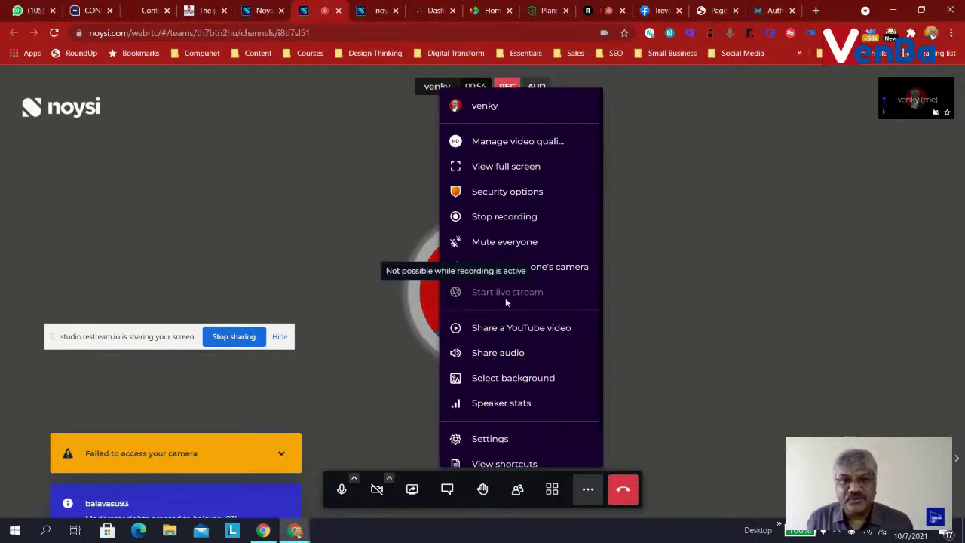
left_click(700, 204)
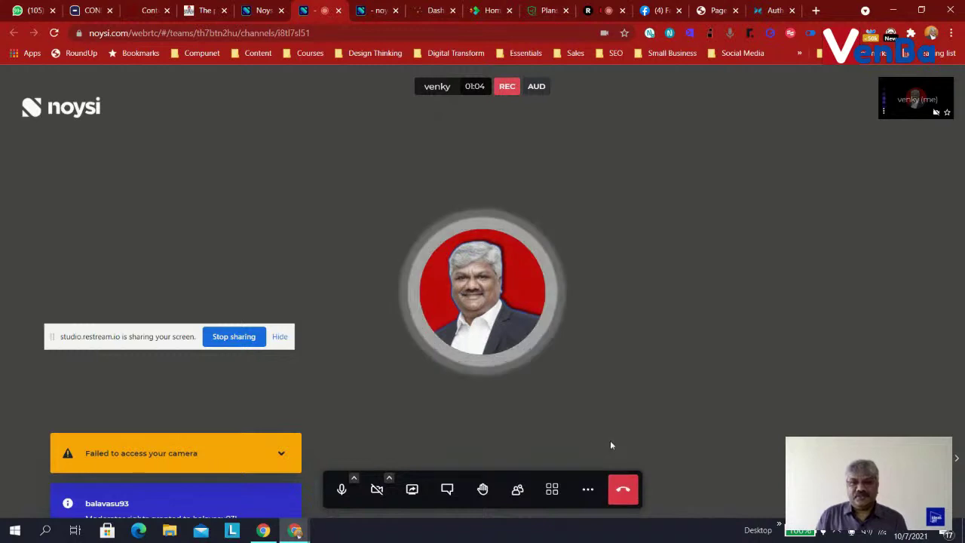
Step: End the recorded meeting and return to the contact's chat, moving the screen-sharing notice out of the way
left_click(621, 490)
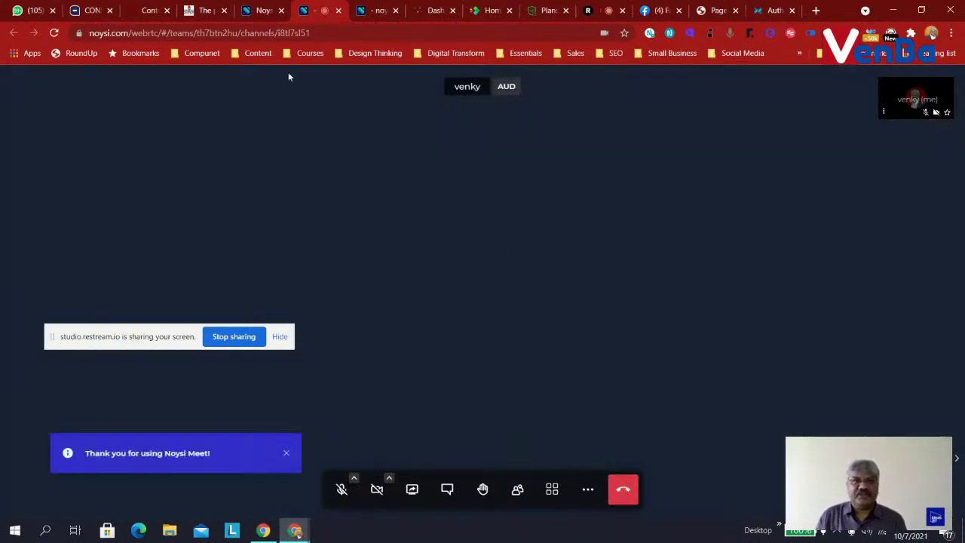
left_click(257, 13)
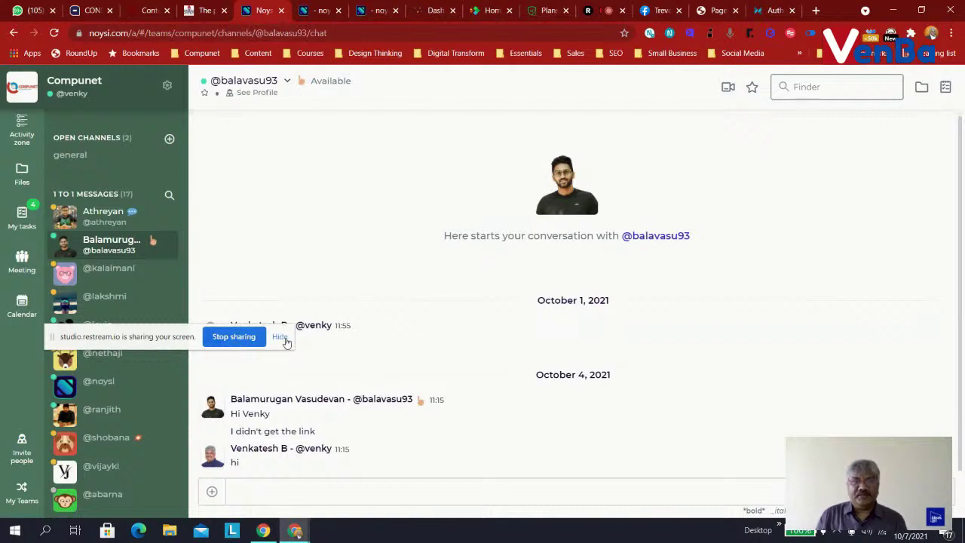
left_click_drag(166, 342, 807, 502)
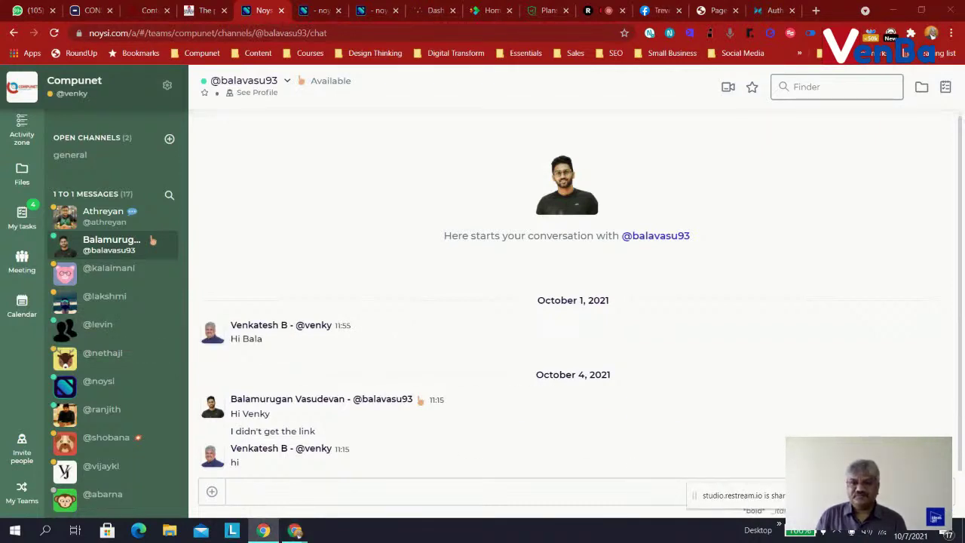
left_click(352, 411)
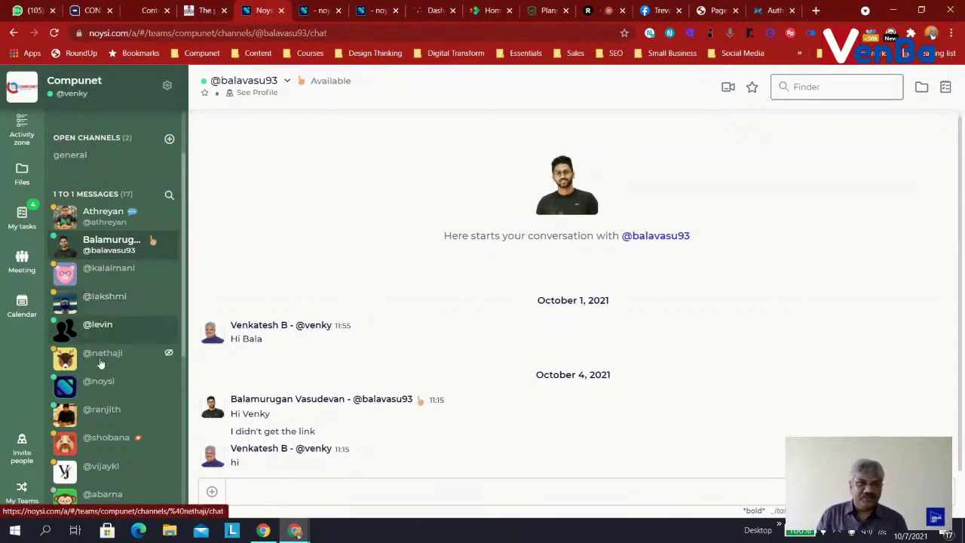
Step: Open the chat of the dog-avatar contact with the On Fire! status and look through the 1-to-1 contact list
left_click(109, 437)
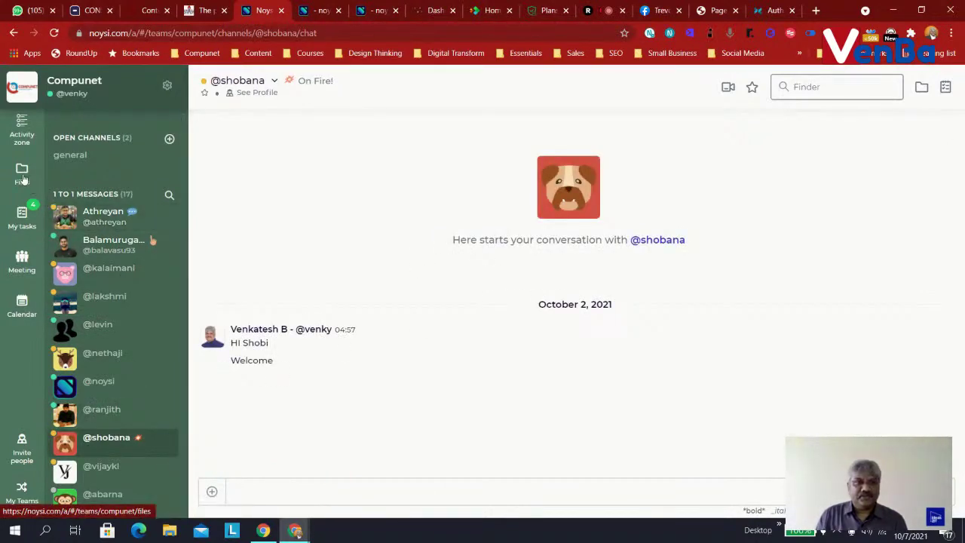
scroll(133, 398, "down", 3)
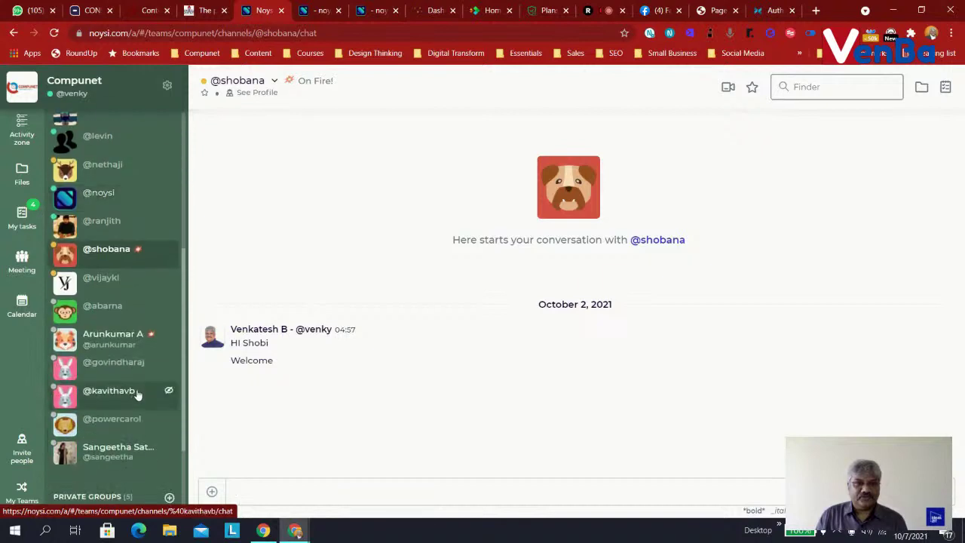
scroll(126, 400, "up", 1)
scroll(126, 401, "up", 1)
scroll(128, 422, "down", 1)
scroll(124, 413, "down", 1)
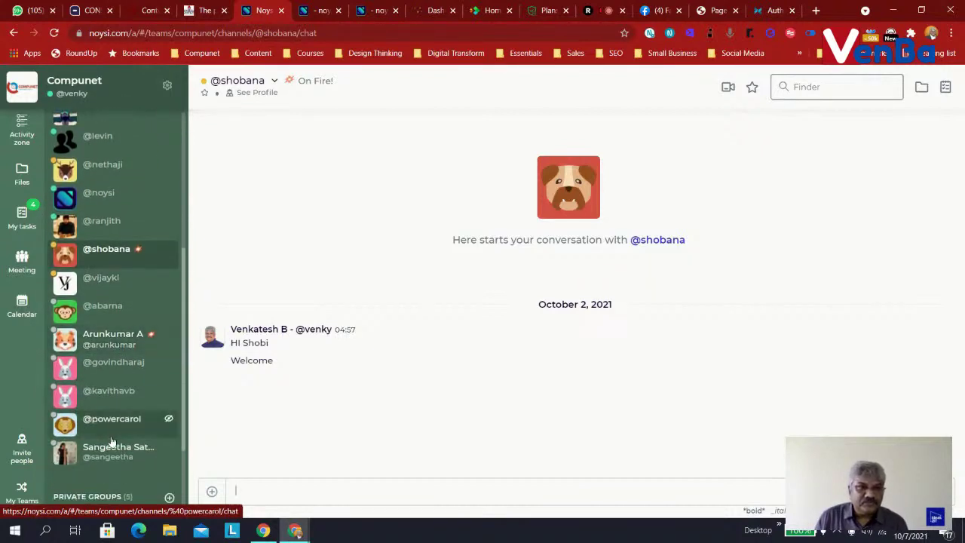
Step: Open the 1-to-1 chat containing LinkedIn Leads building.pdf and review its messages, shared document and meeting recording
left_click(124, 430)
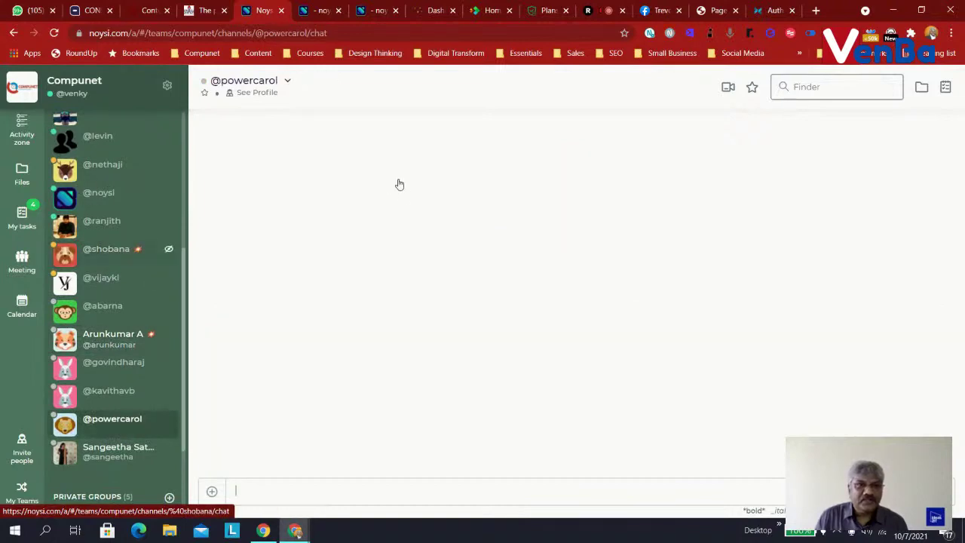
scroll(404, 194, "up", 3)
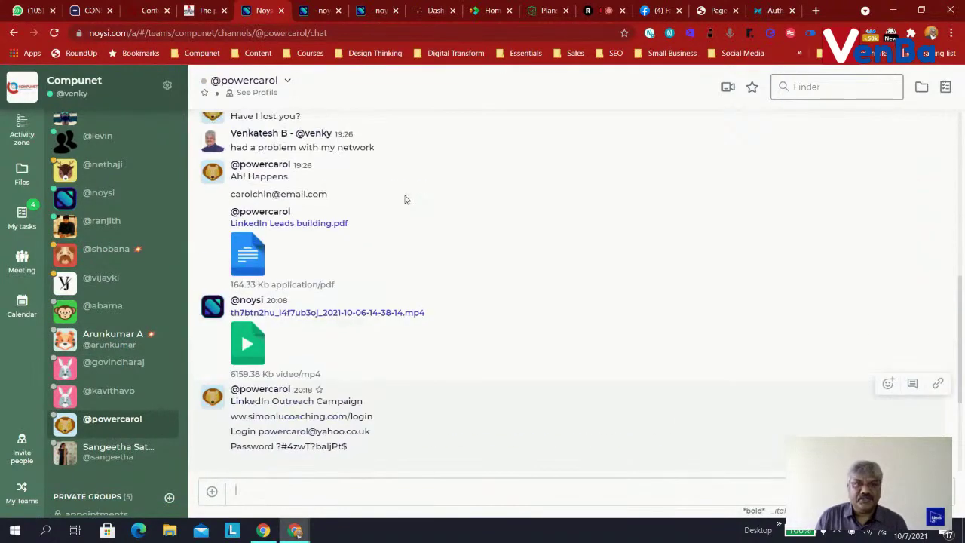
scroll(405, 198, "up", 1)
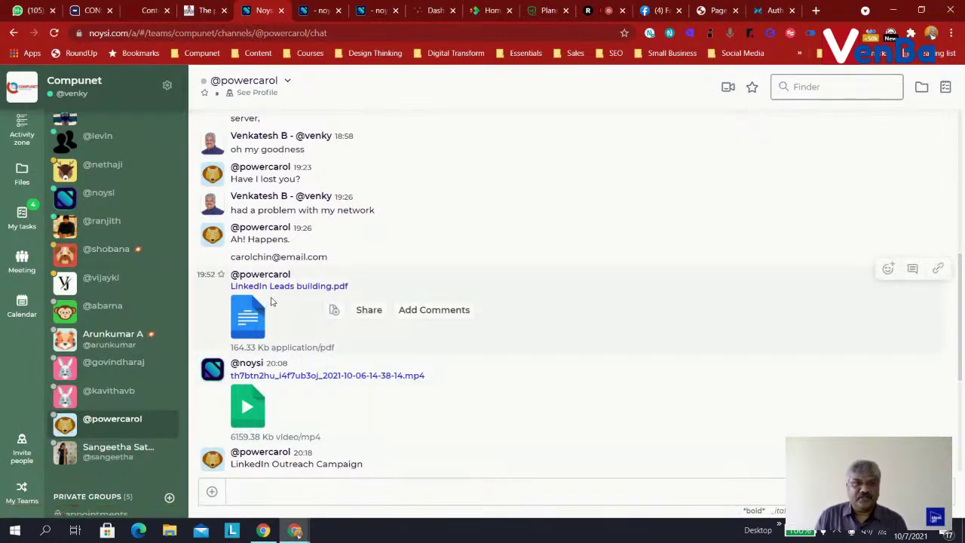
scroll(271, 305, "up", 2)
scroll(272, 304, "up", 2)
scroll(271, 304, "down", 3)
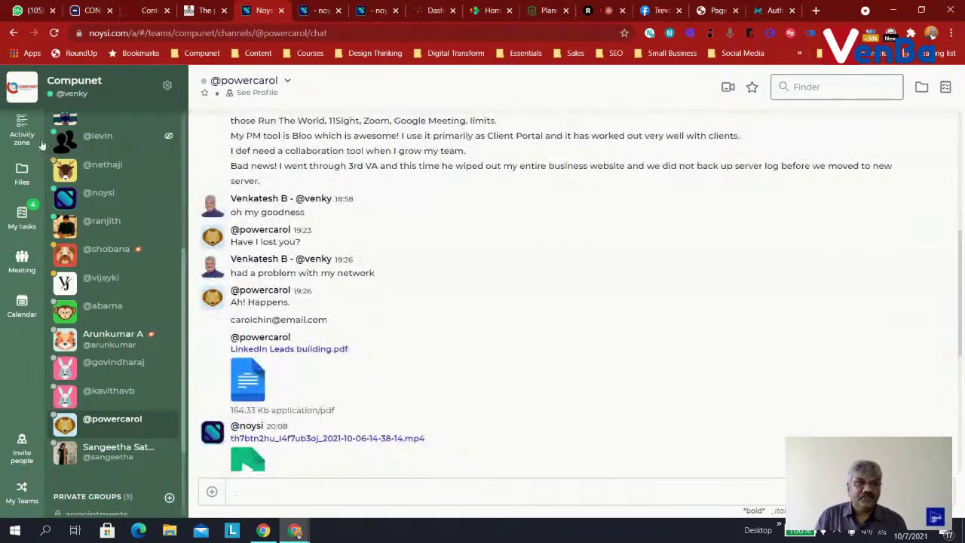
Step: Open the team's Files area and view the folder of the contact who shared LinkedIn Leads building.pdf
left_click(22, 174)
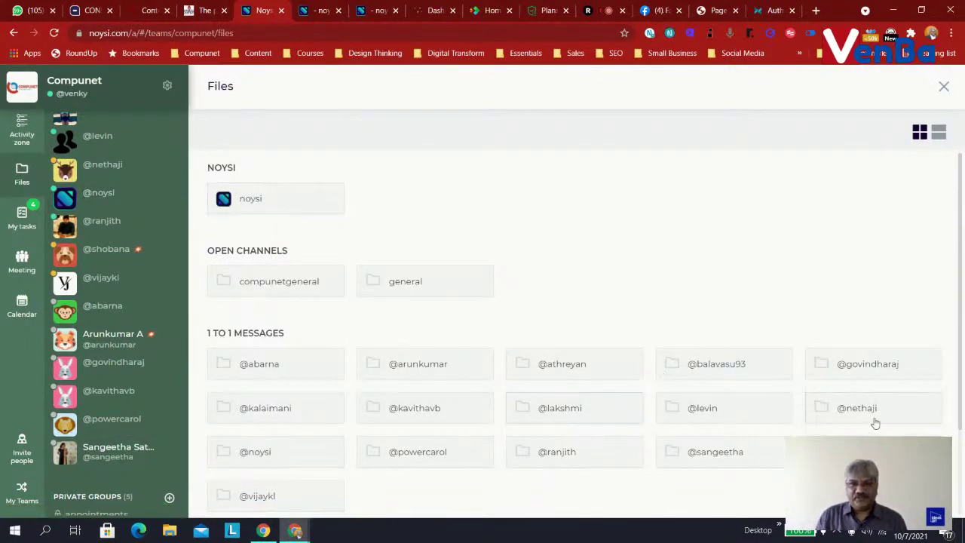
left_click(416, 452)
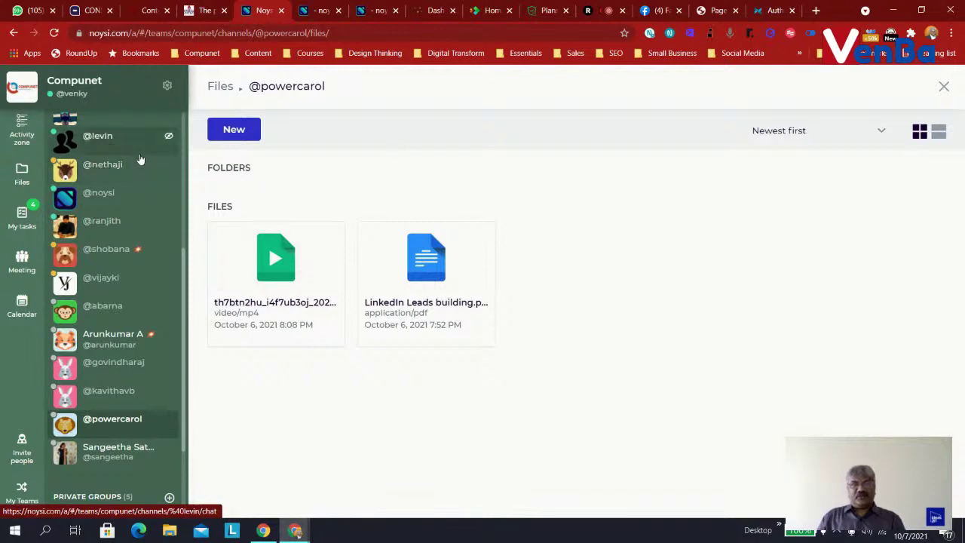
Step: Reopen the recently called contact's chat to view the posted meeting recording, and open the team calendar before returning there
scroll(139, 160, "up", 5)
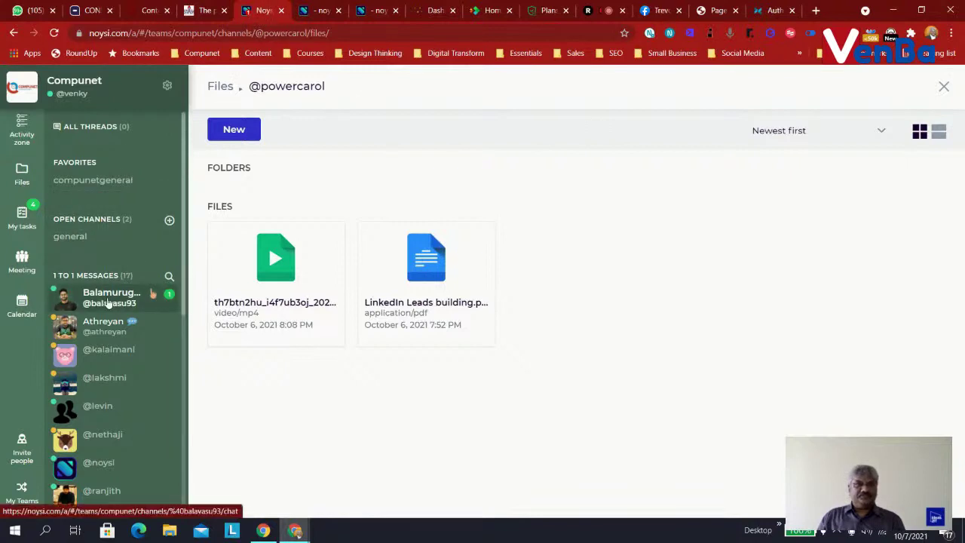
left_click(117, 296)
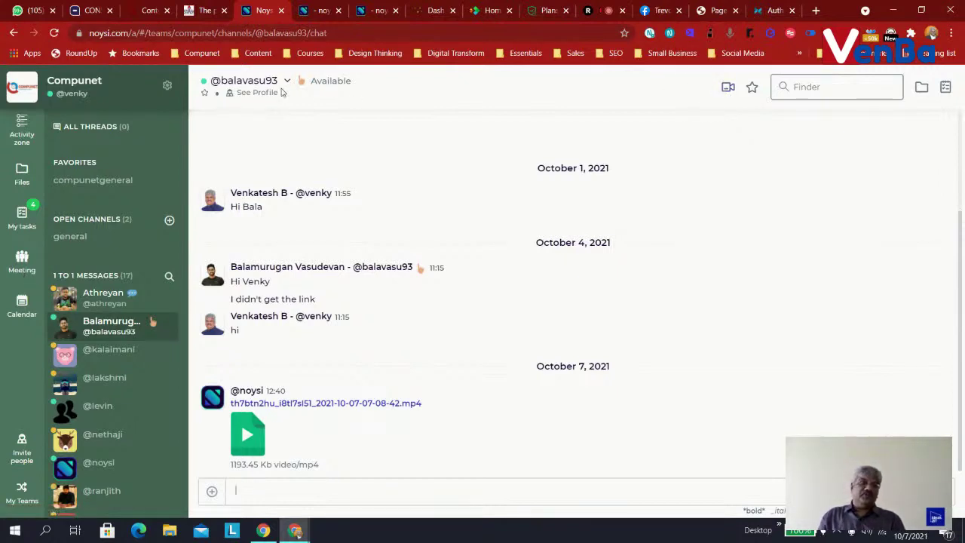
left_click(23, 306)
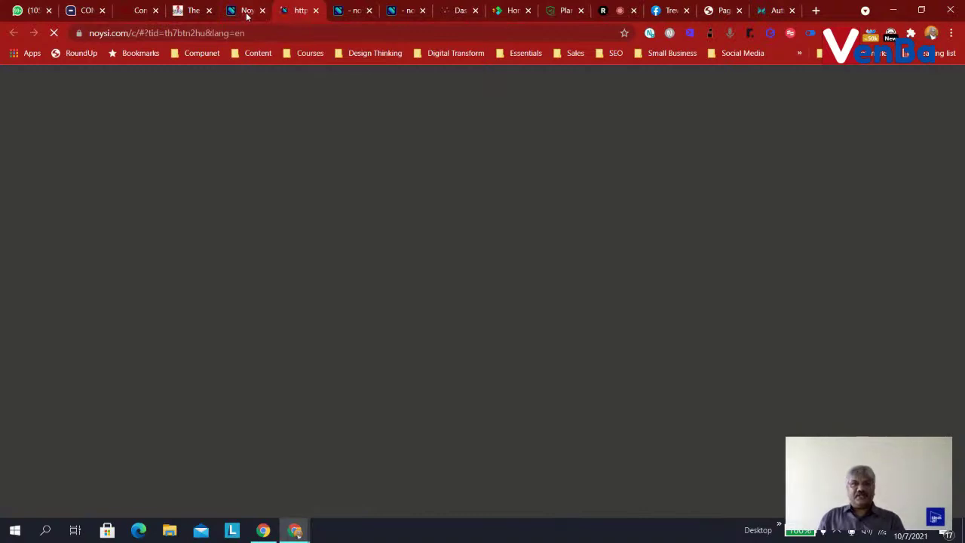
left_click(247, 13)
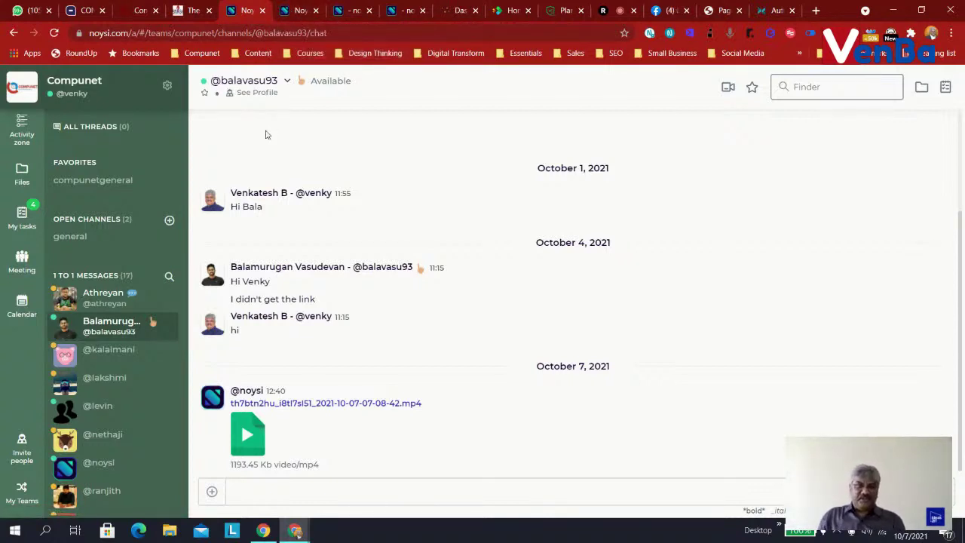
Step: Open the guest invitation form for the team and view the groups a guest can be invited to, leaving none selected
left_click(23, 453)
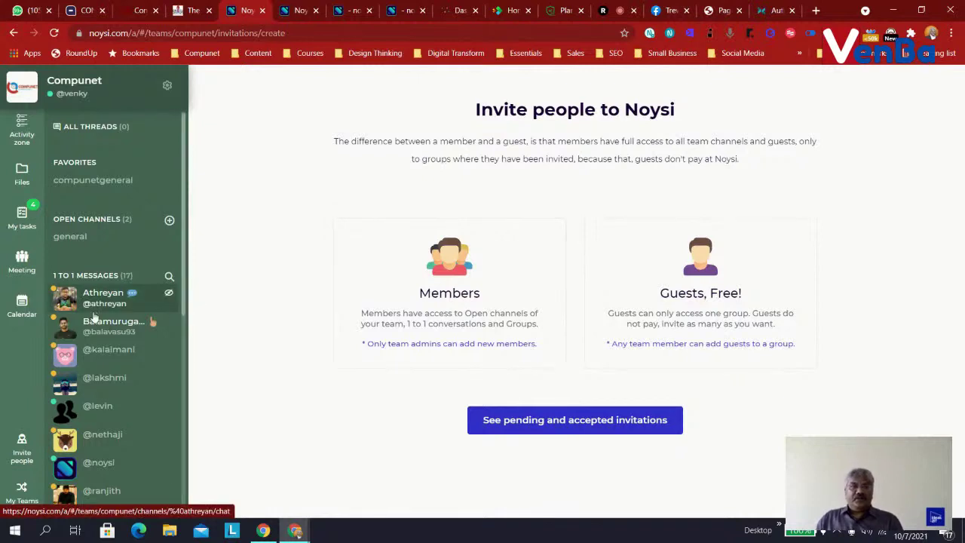
scroll(108, 324, "down", 3)
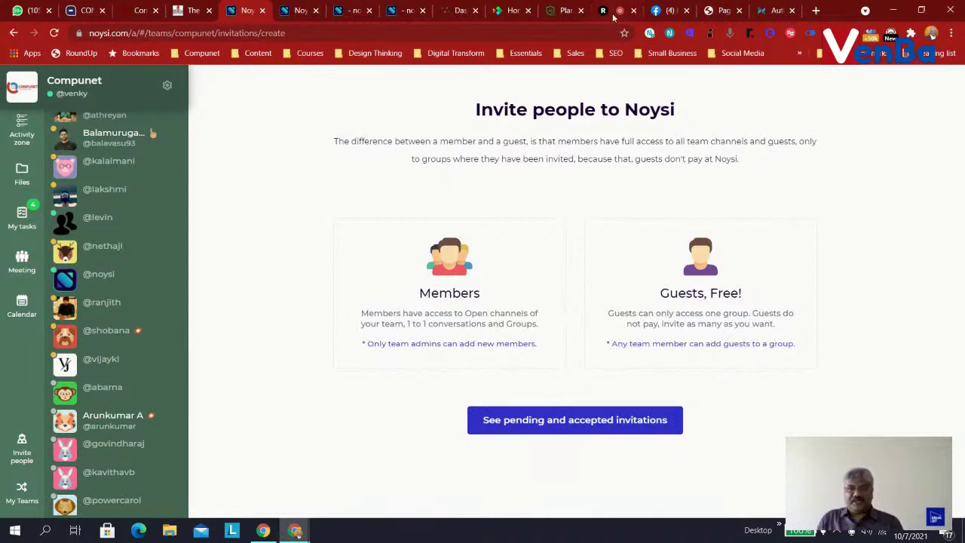
left_click(697, 287)
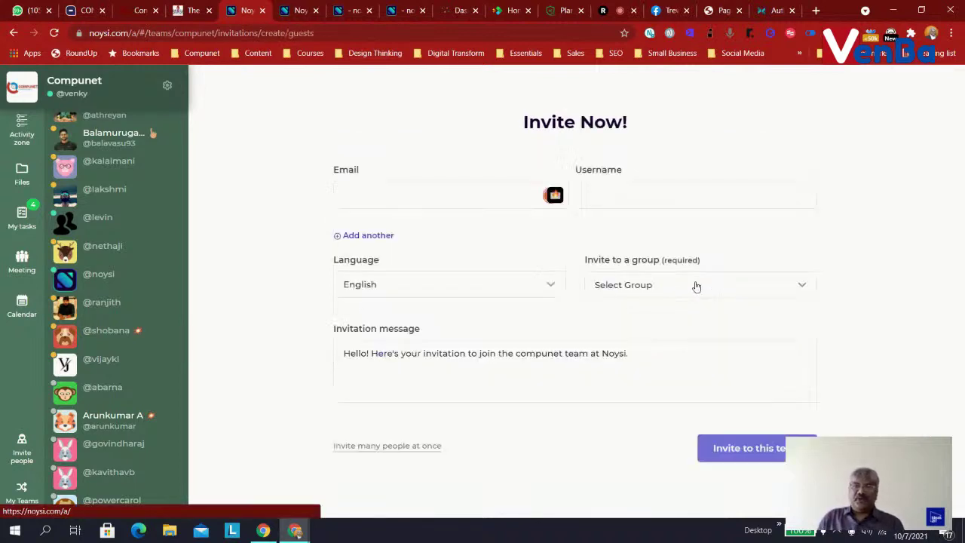
left_click(675, 286)
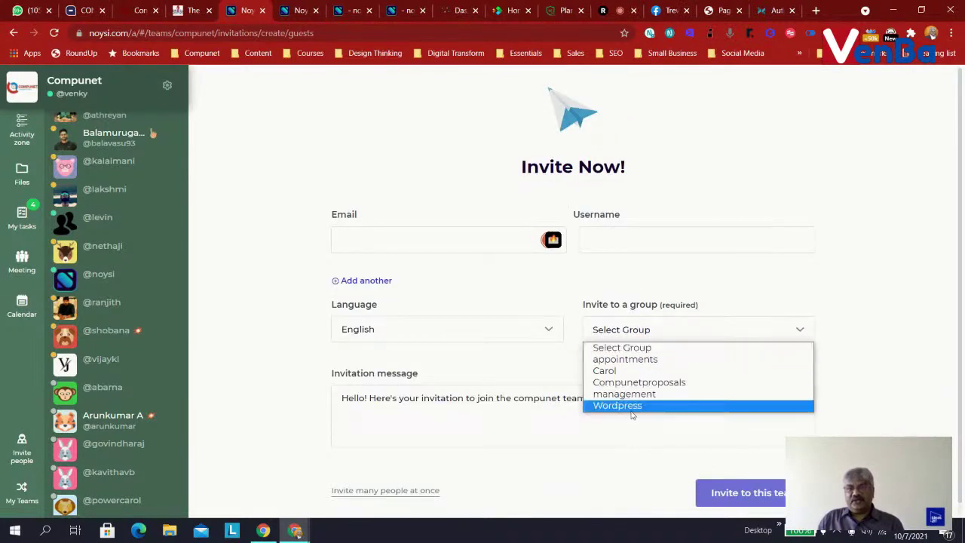
left_click(818, 269)
left_click(750, 335)
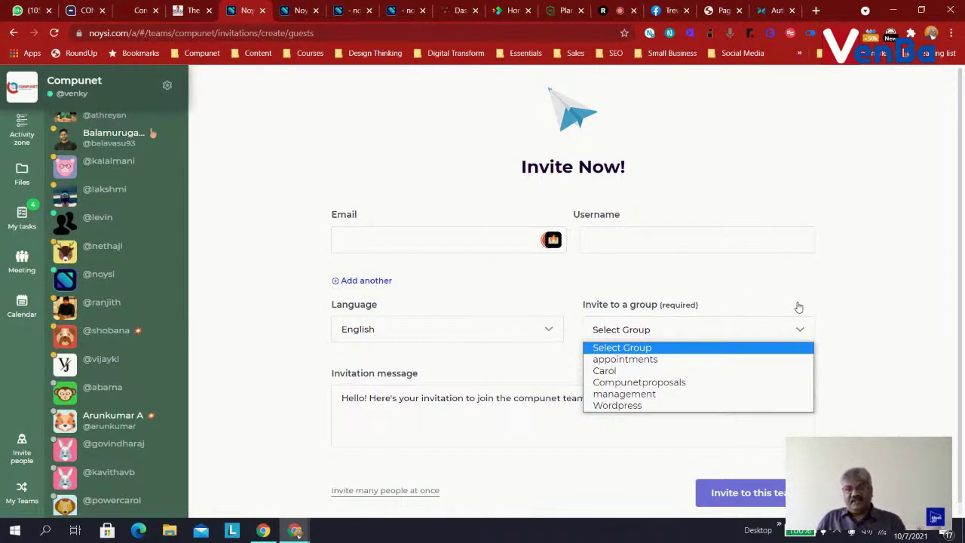
left_click(890, 277)
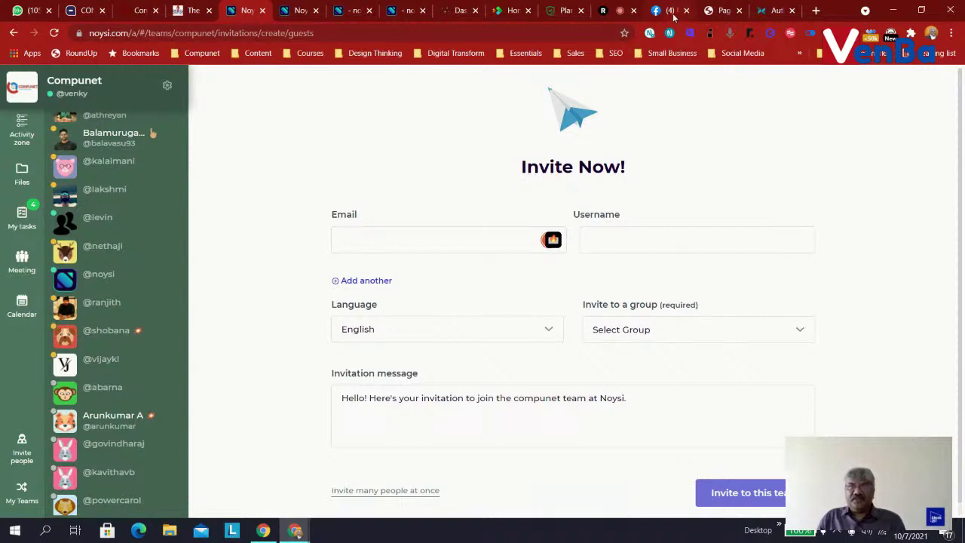
Step: Switch to the Facebook Live Dashboard to check the viewer comments, and return to the Noysi guest invitation form
left_click(673, 15)
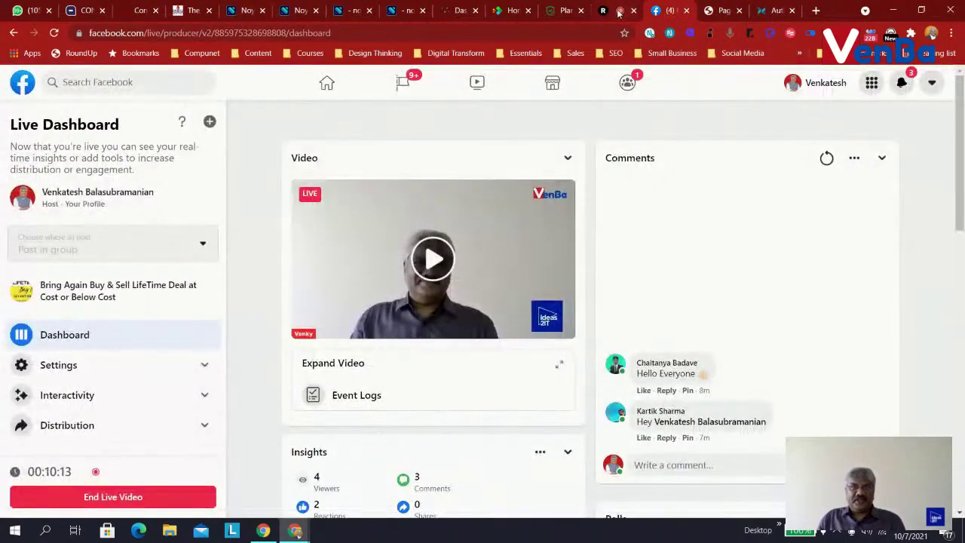
key("ctrl+shift+Tab")
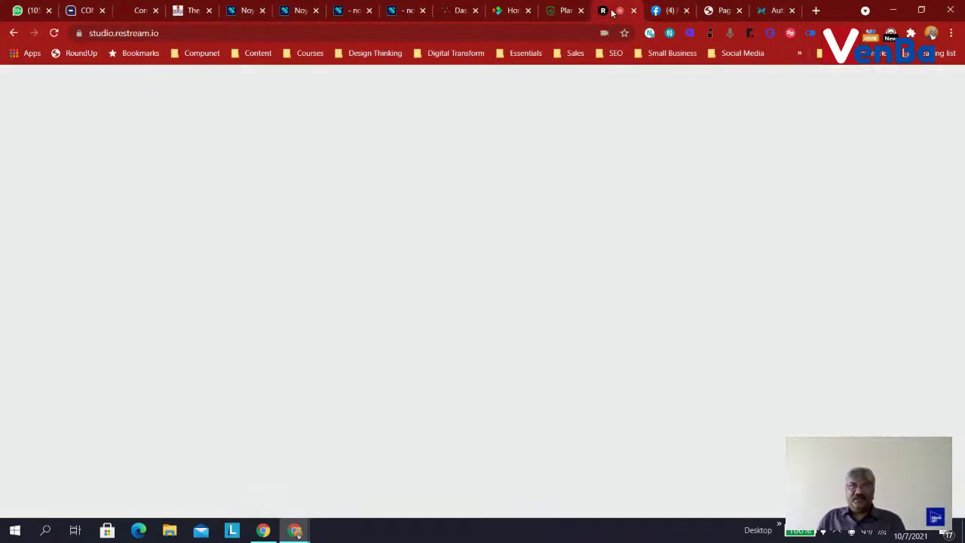
left_click(242, 15)
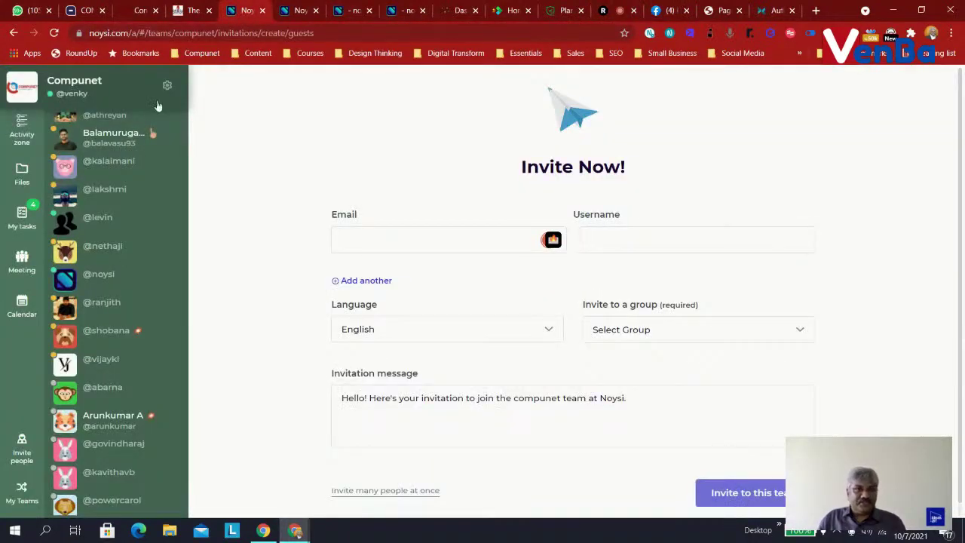
Step: Review the chats of the first two contacts in the 1-to-1 list and open the My tasks overview
scroll(150, 174, "down", 2)
scroll(149, 175, "up", 6)
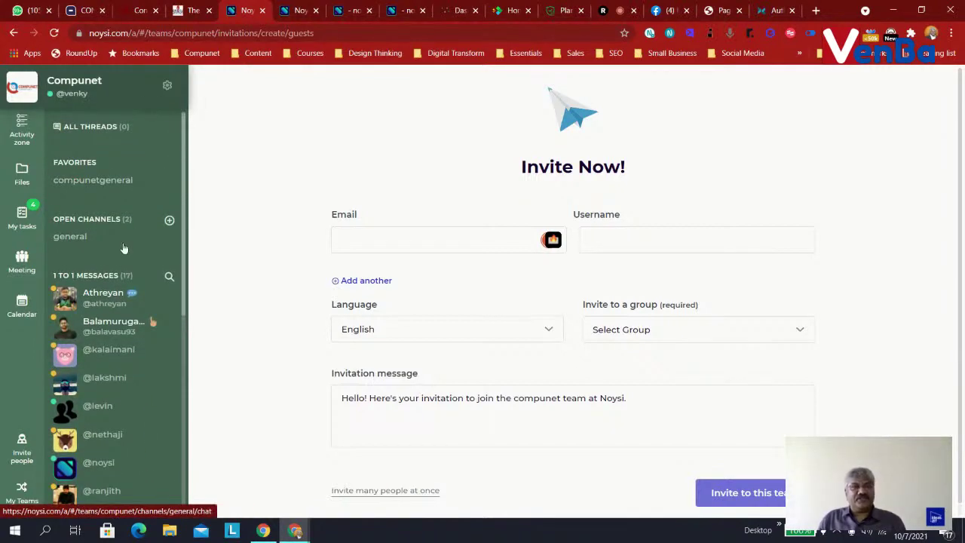
left_click(118, 302)
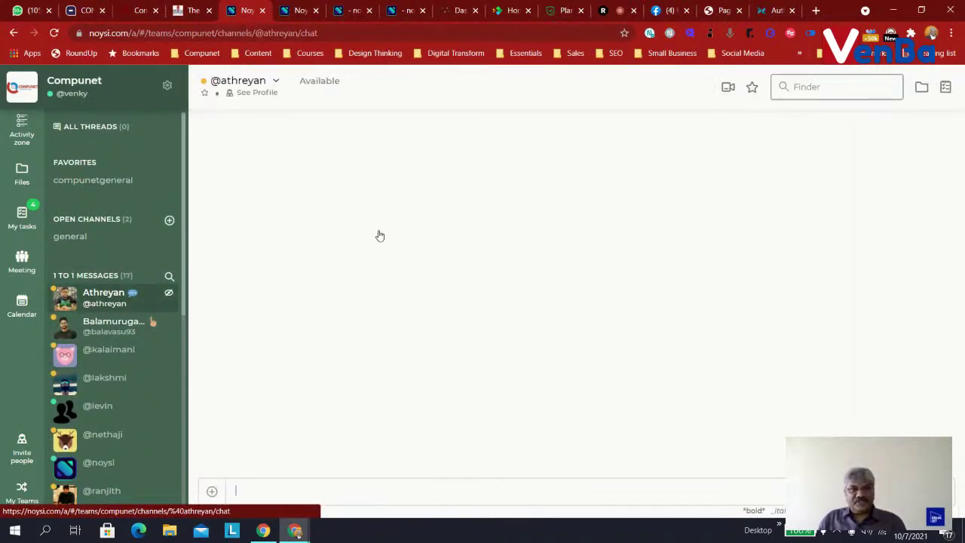
left_click(107, 184)
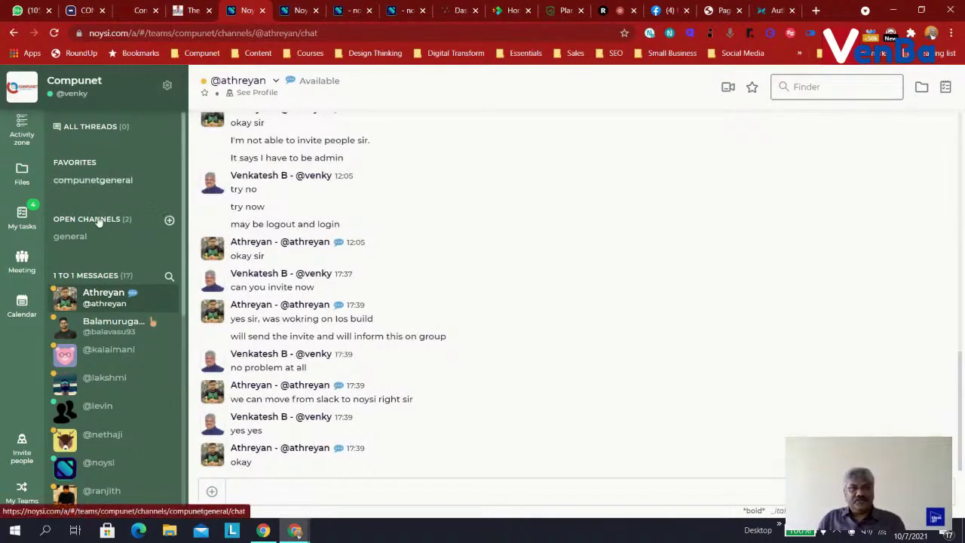
left_click(109, 329)
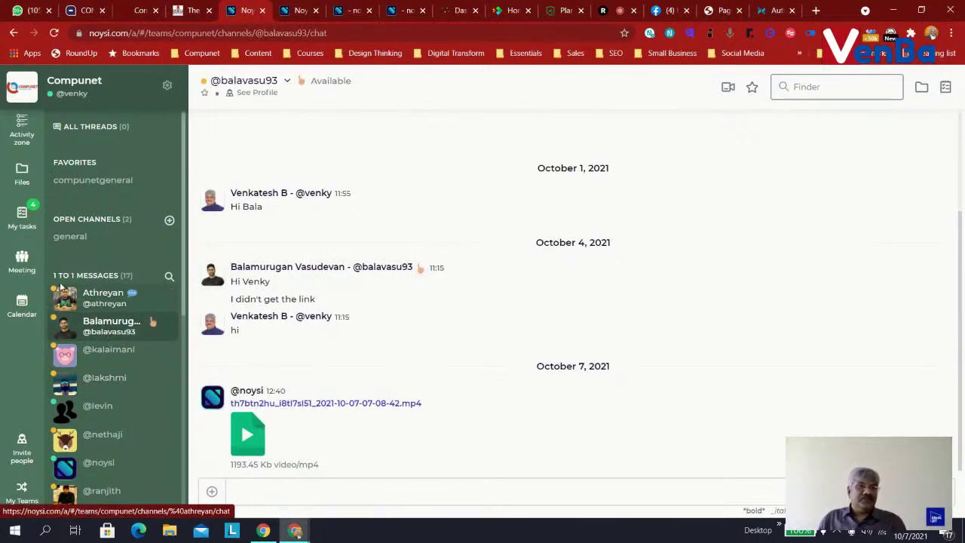
left_click(27, 232)
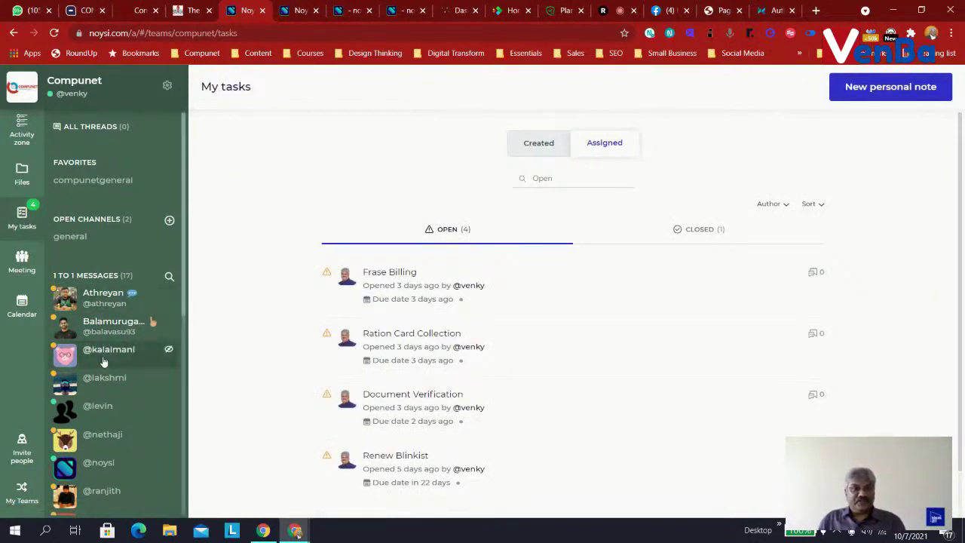
left_click(102, 491)
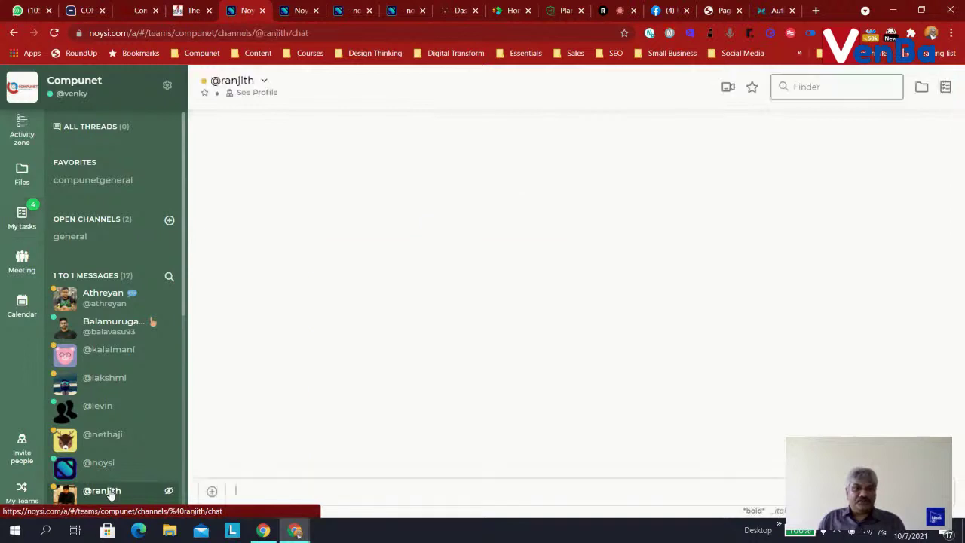
left_click(945, 86)
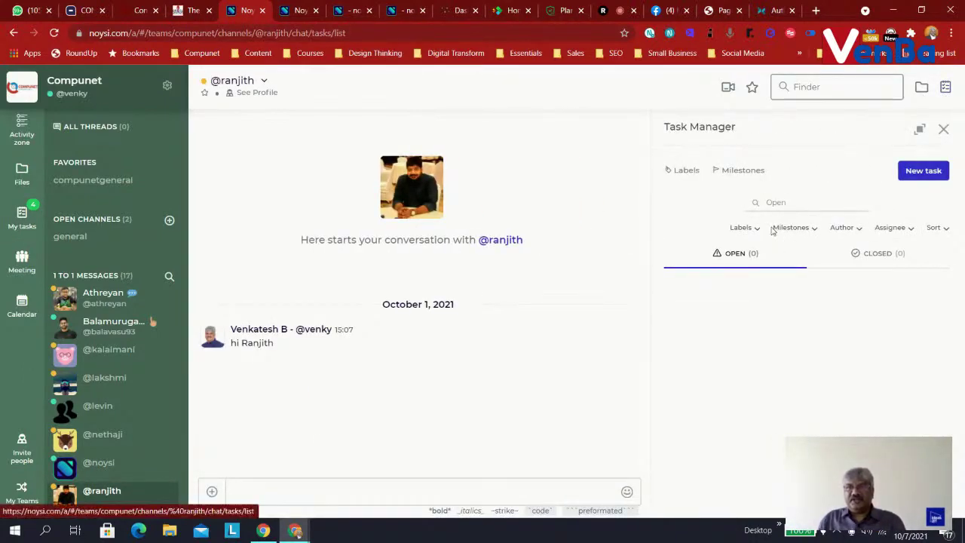
left_click(925, 173)
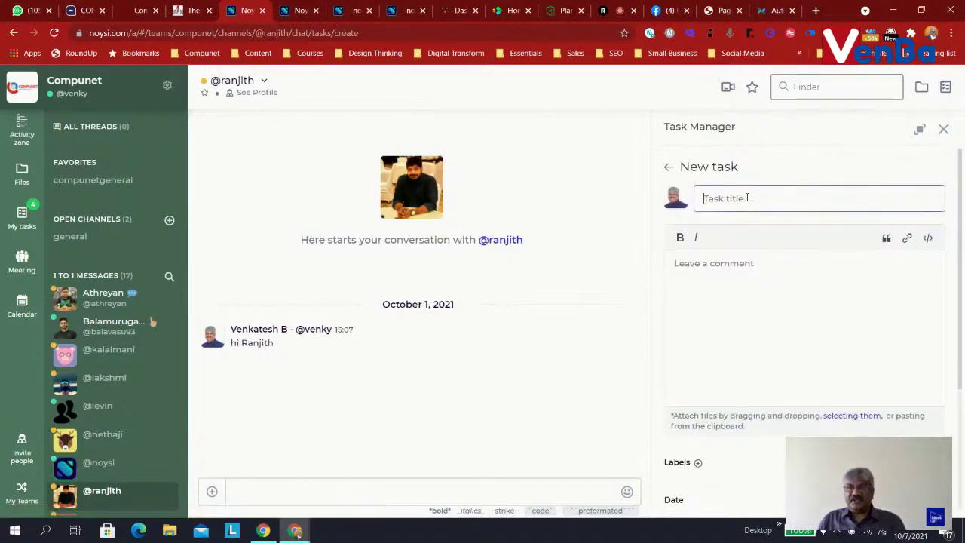
type("Sedn")
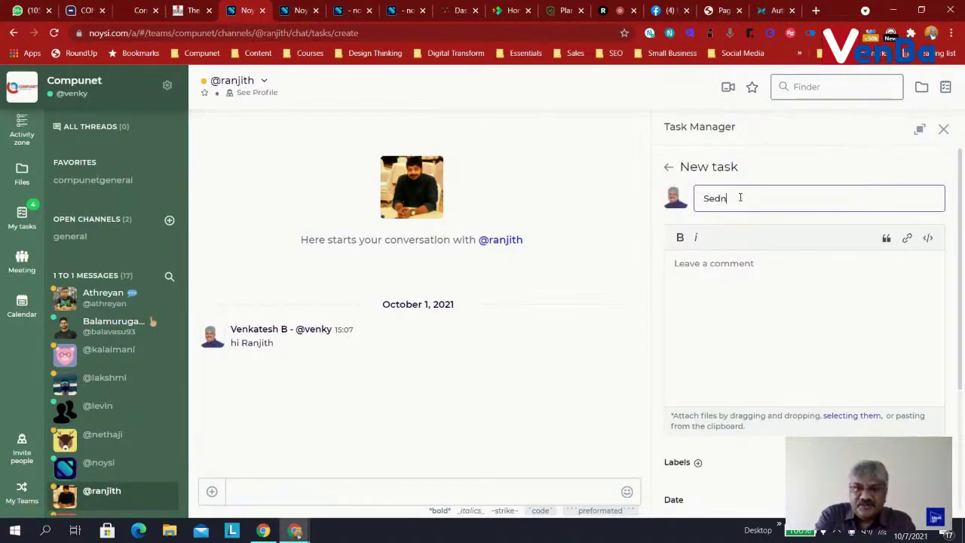
type(" Sta")
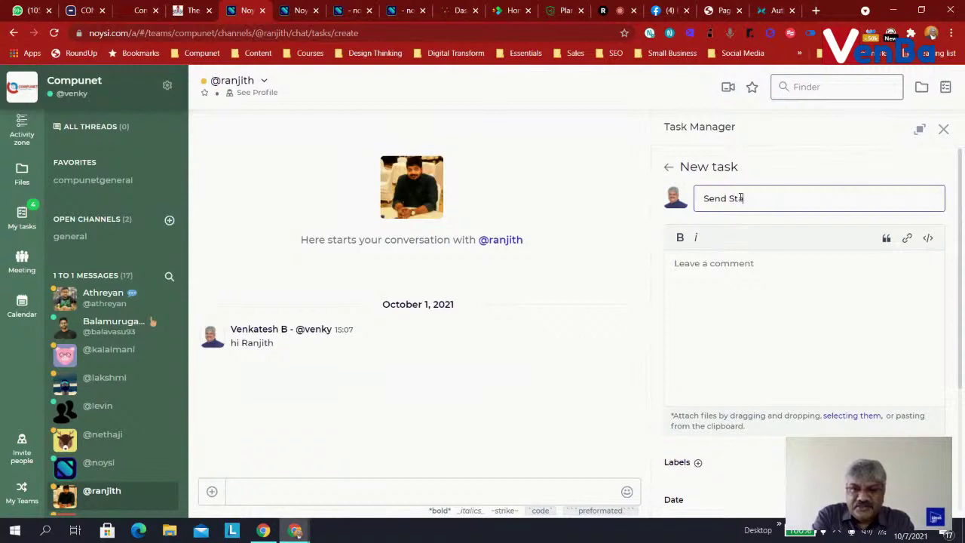
type("tus")
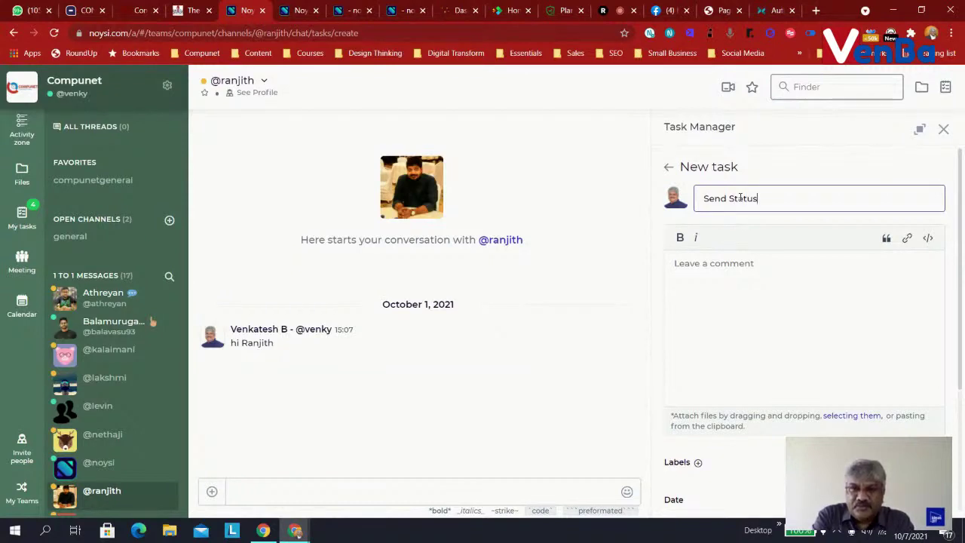
type(" Report ")
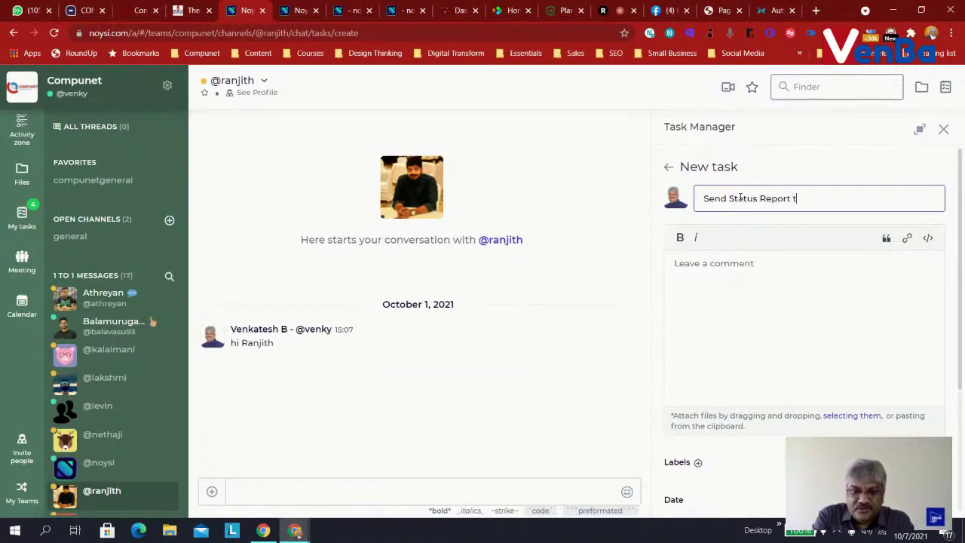
type("to Raqamyah")
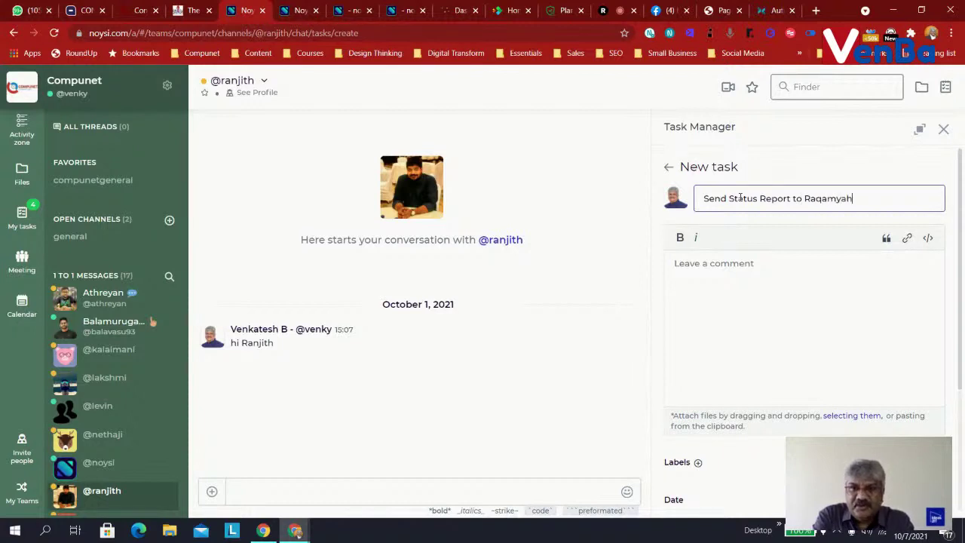
Step: Add the comment "Do not forget to include Ayudha Pooja Holiday Notification" to the new task
key("Tab")
type("Do not forget to i")
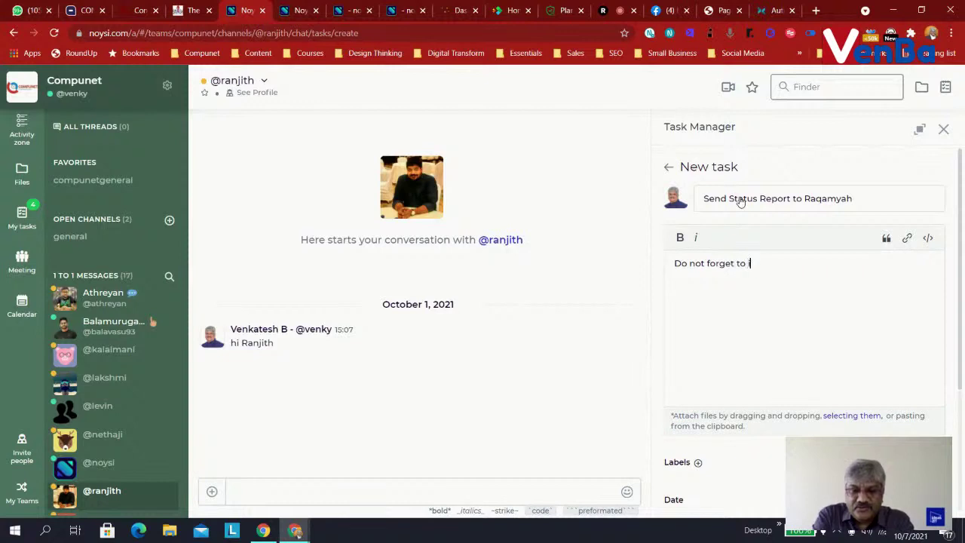
type("nclude")
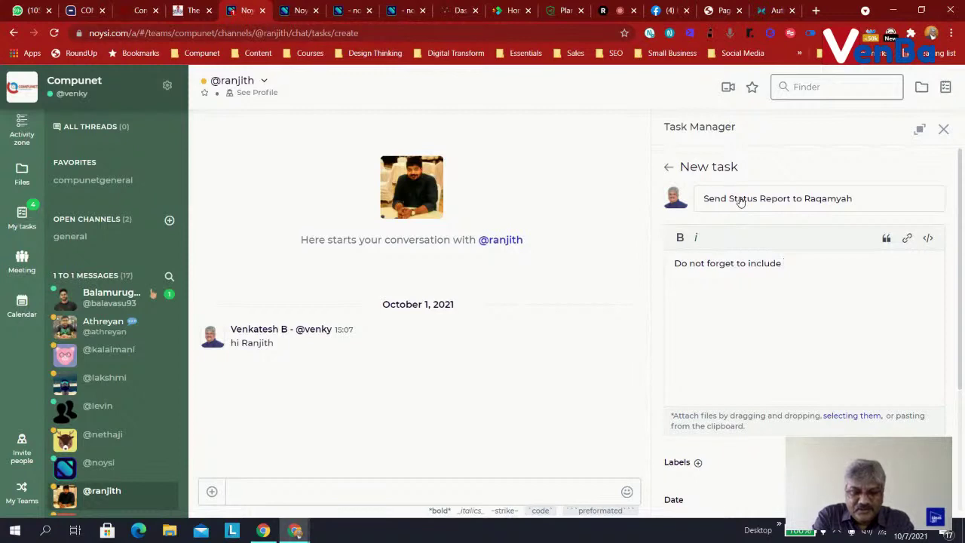
type("Ayud")
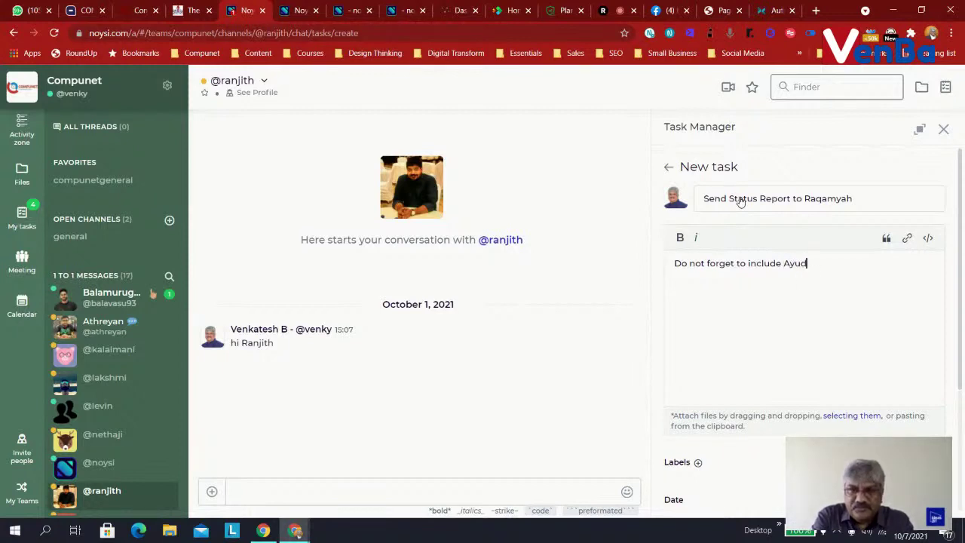
type("ha Poo")
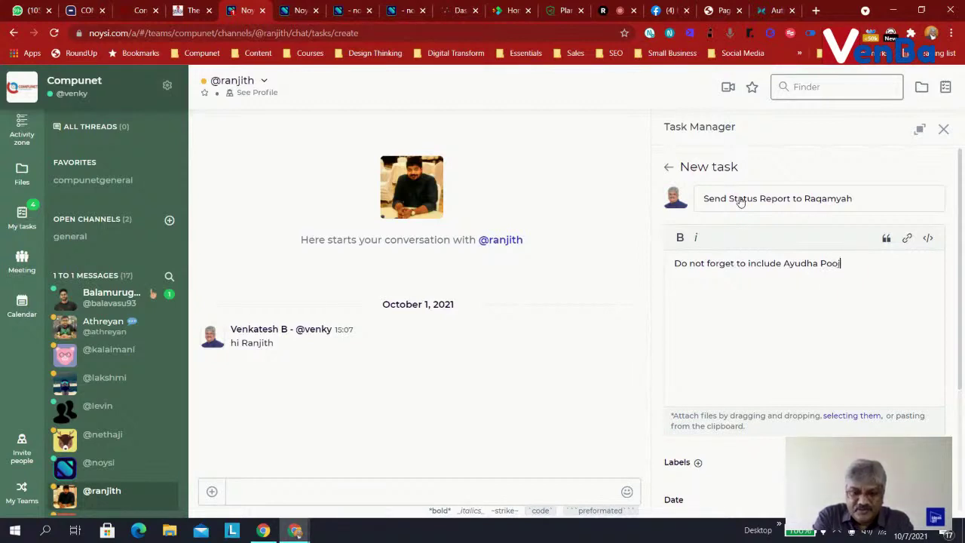
type("ja Holiday o")
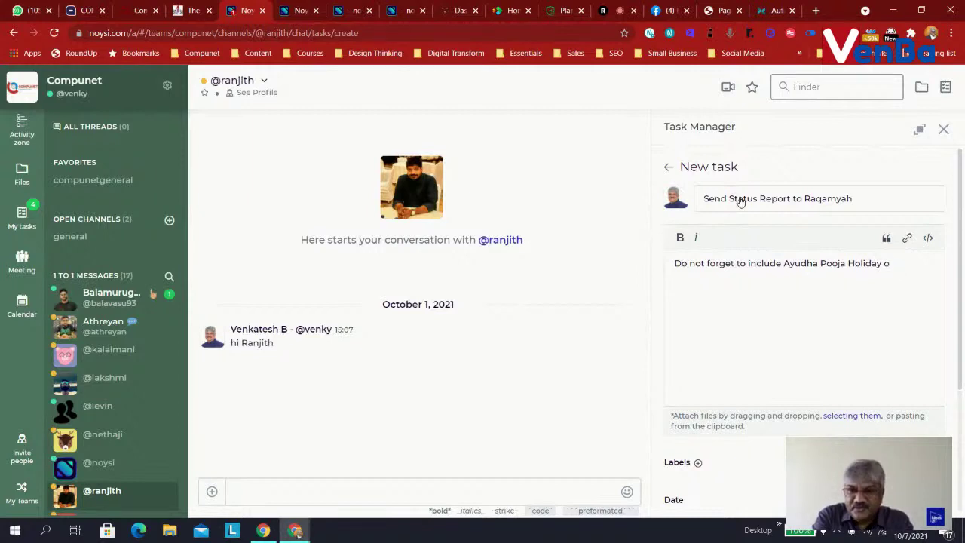
type("tiNotification")
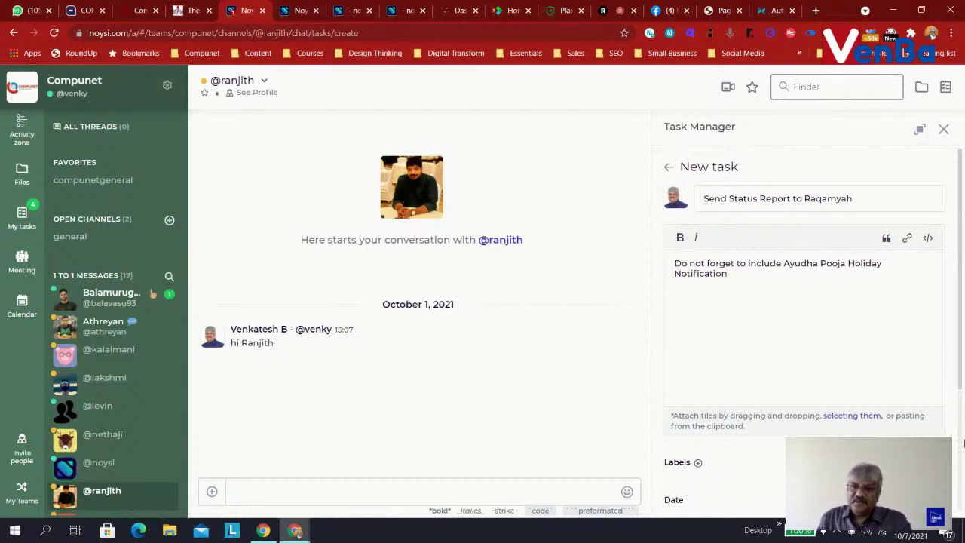
scroll(722, 472, "down", 1)
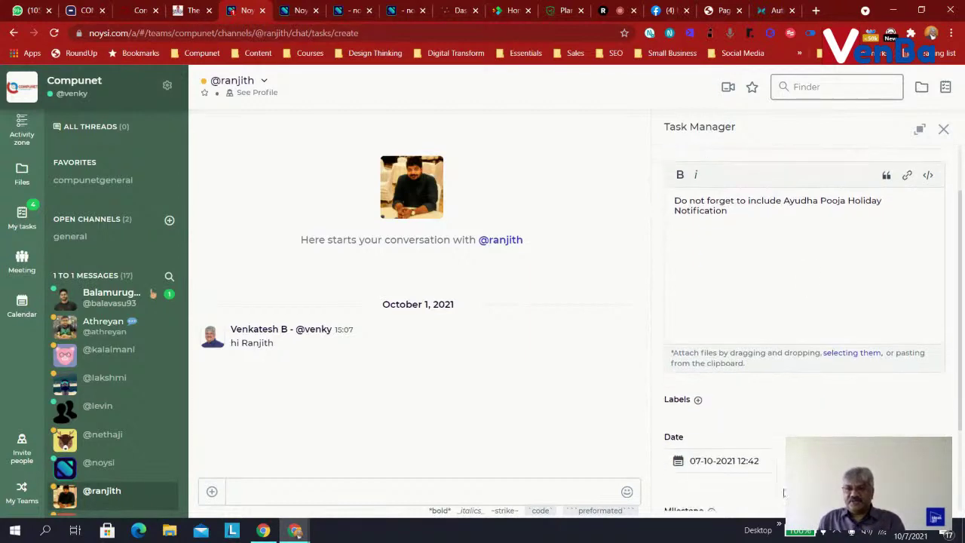
scroll(766, 444, "down", 1)
left_click(728, 403)
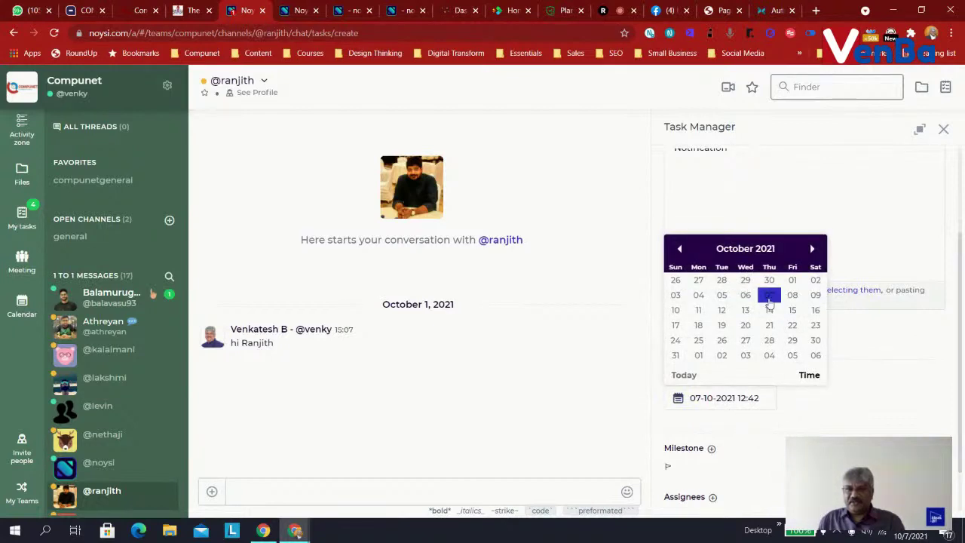
left_click(792, 375)
left_click(728, 354)
left_click(730, 318)
left_click(730, 318)
left_click(730, 318)
left_click(730, 318)
left_click(731, 318)
left_click(731, 318)
left_click(730, 318)
left_click(730, 319)
left_click(808, 376)
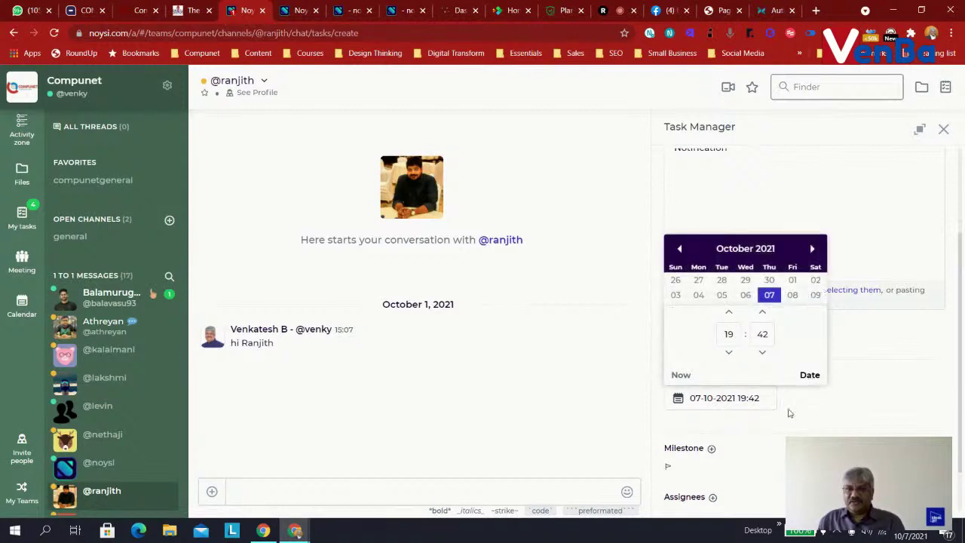
left_click(871, 418)
Step: Assign the new task to the contact whose 1-to-1 chat is open, finding them by user search, and create the task
scroll(870, 419, "down", 1)
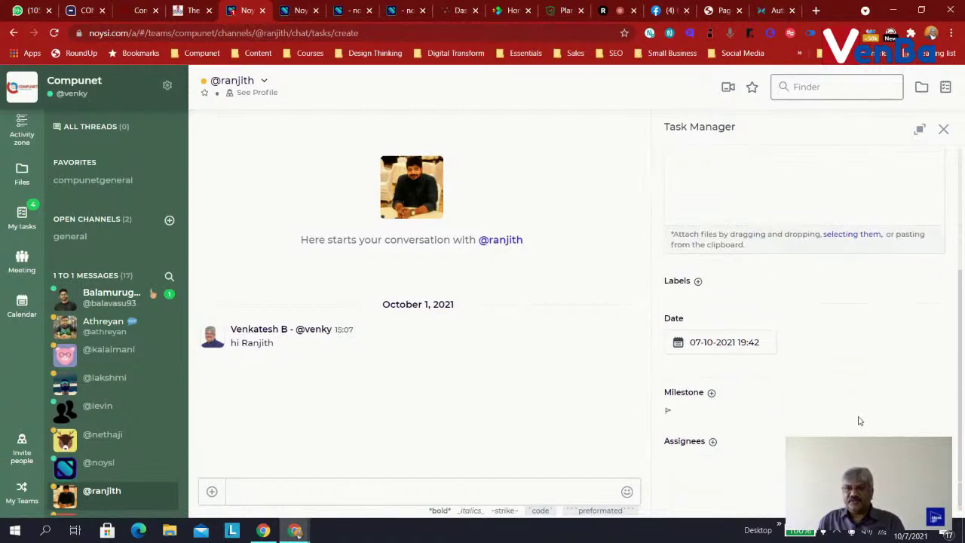
left_click(713, 440)
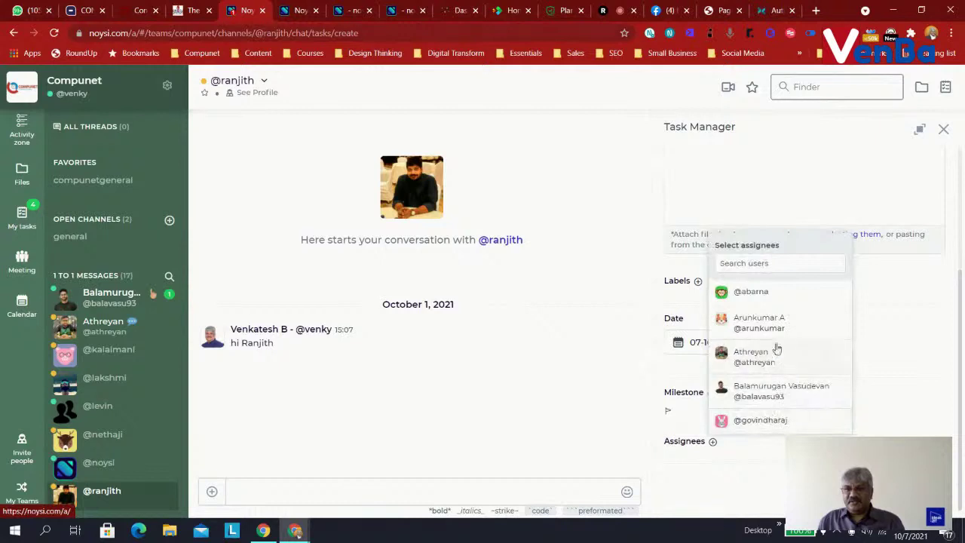
scroll(766, 367, "up", 3)
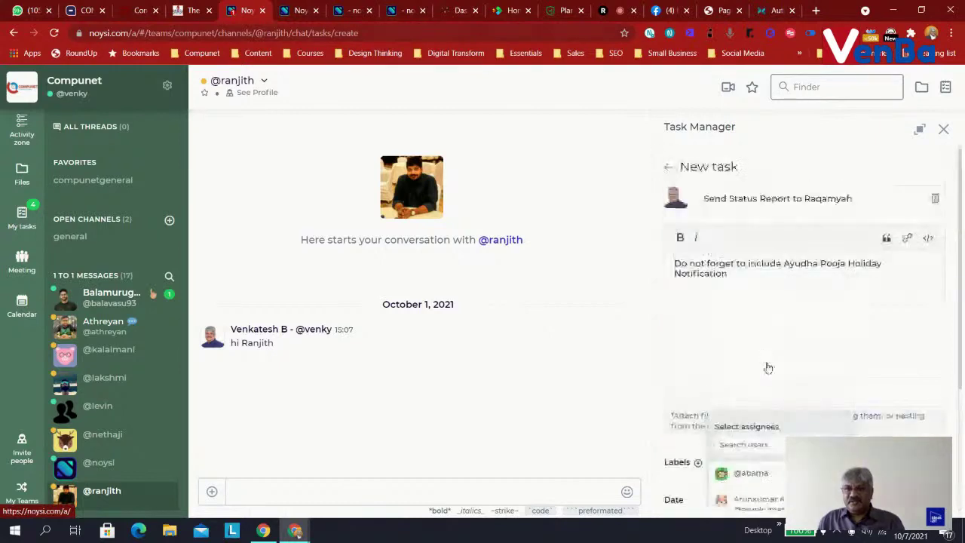
scroll(829, 373, "down", 3)
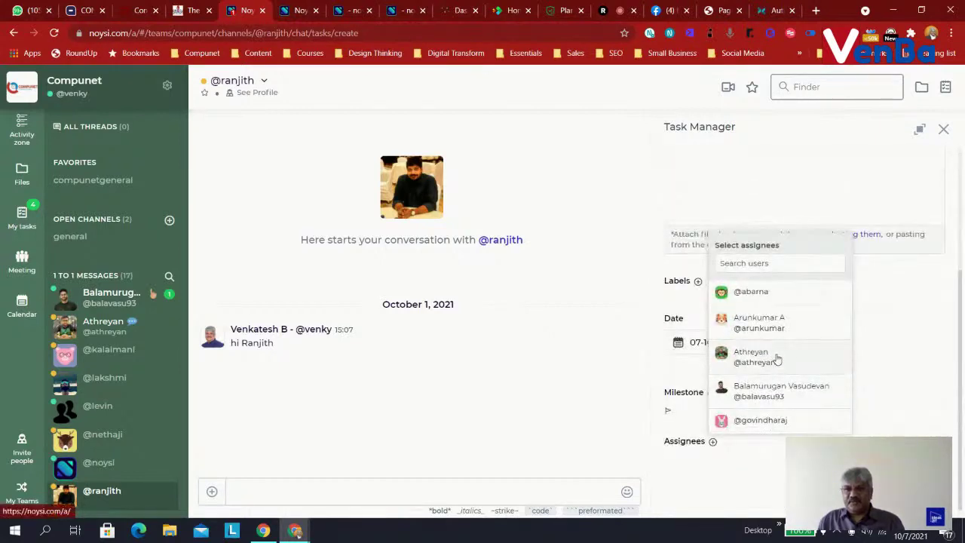
left_click(815, 267)
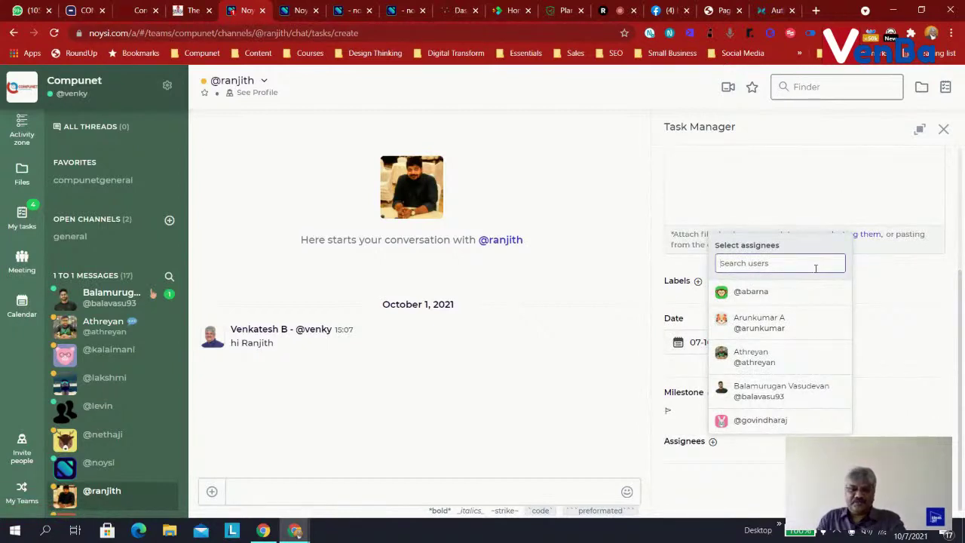
type("ranji")
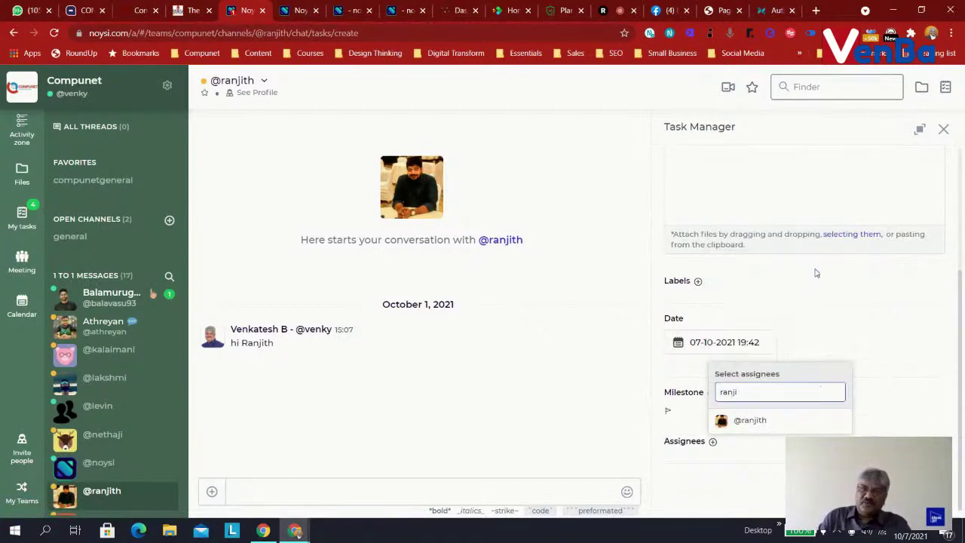
left_click(744, 427)
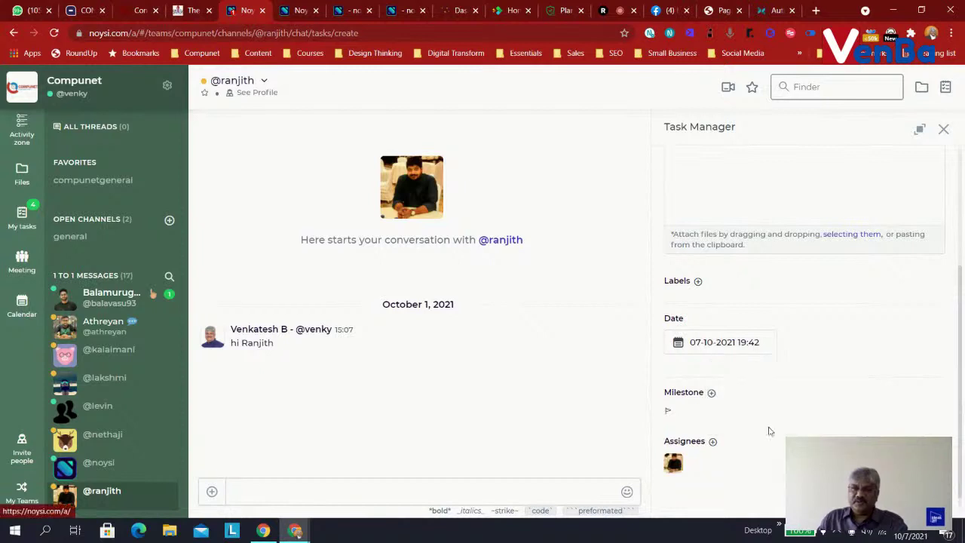
left_click(905, 494)
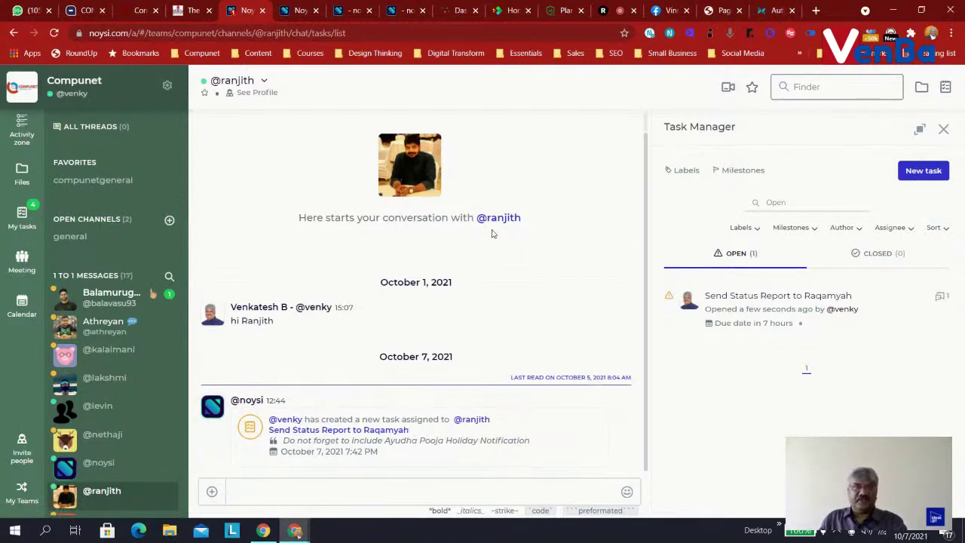
Step: Open the My tasks overview and review the open tasks assigned to the signed-in account
left_click(16, 223)
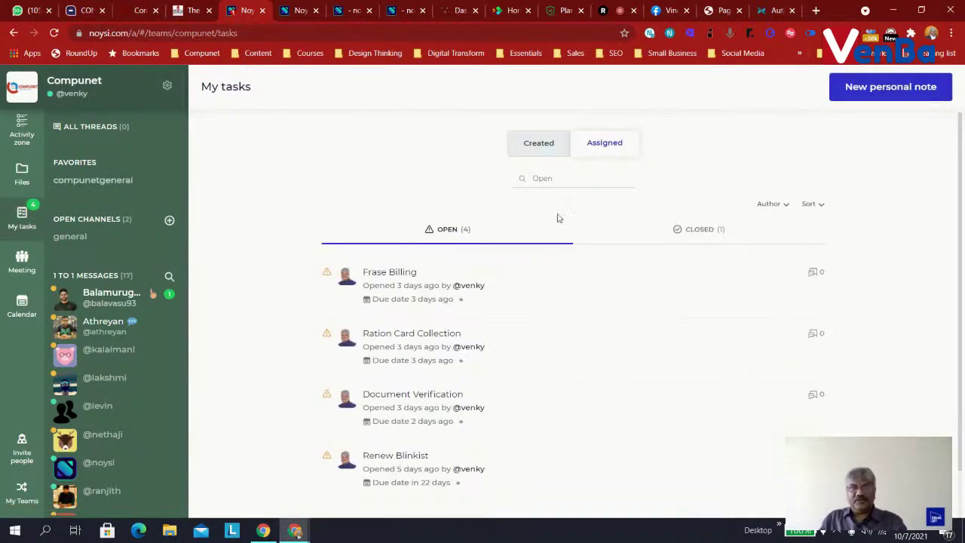
scroll(771, 241, "down", 1)
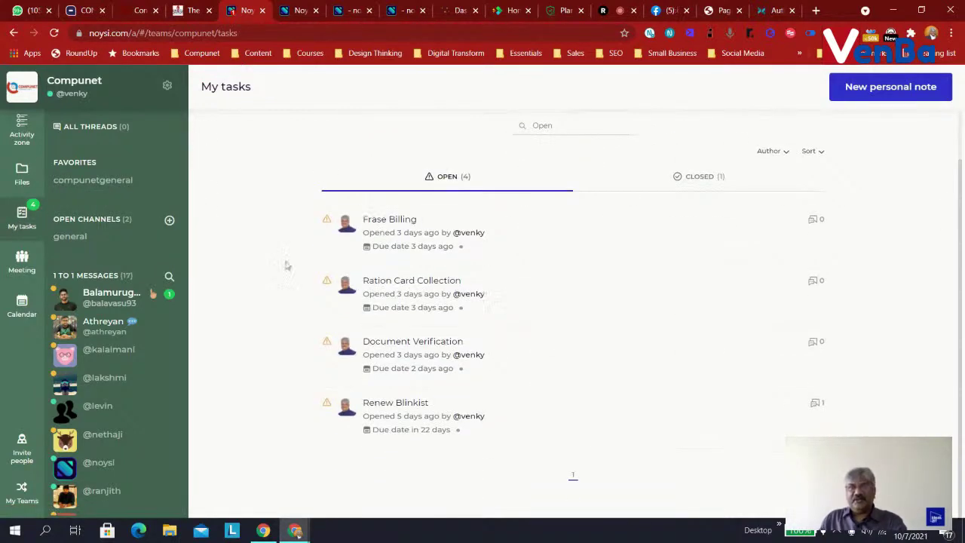
scroll(531, 384, "up", 1)
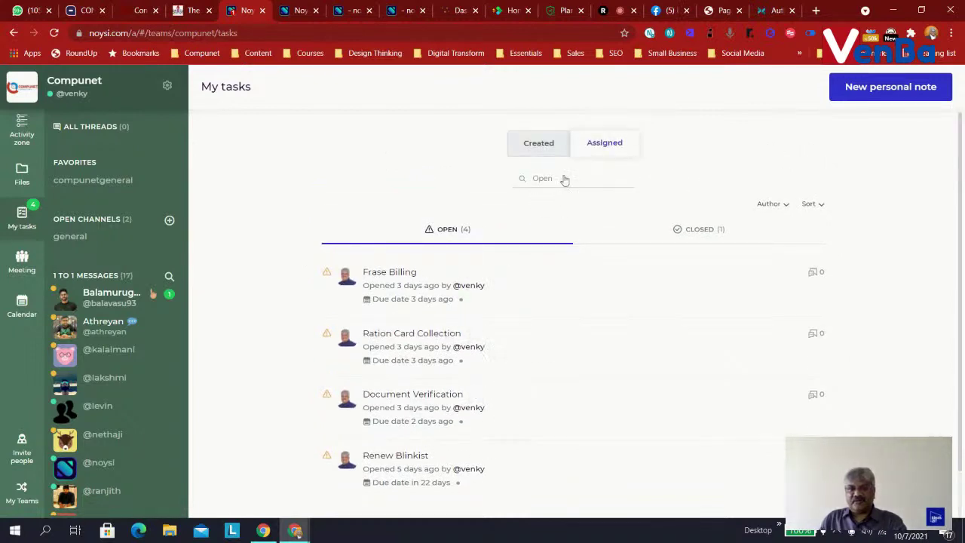